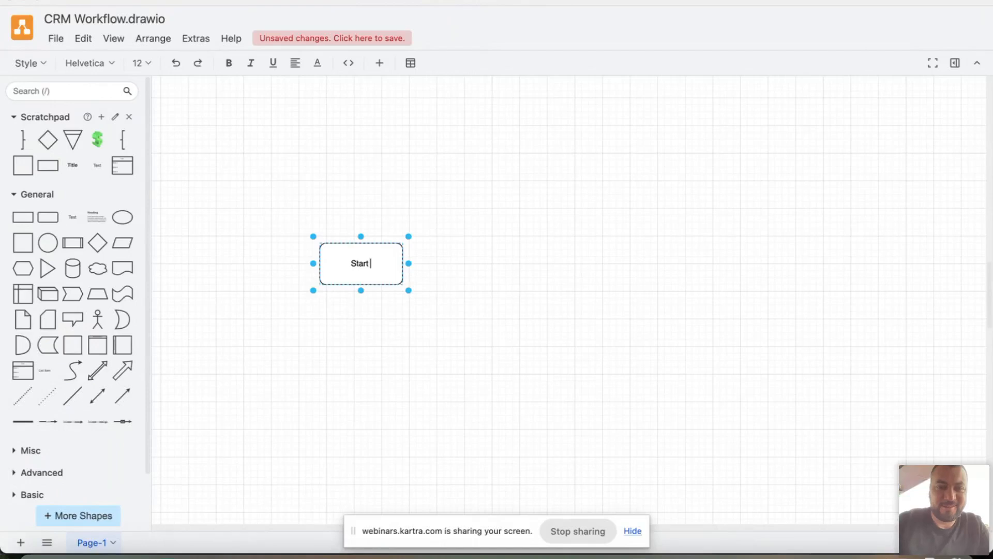
# Label the rounded box "Start Step" on two lines and move it slightly up and to the left
pyautogui.write('Workflow')
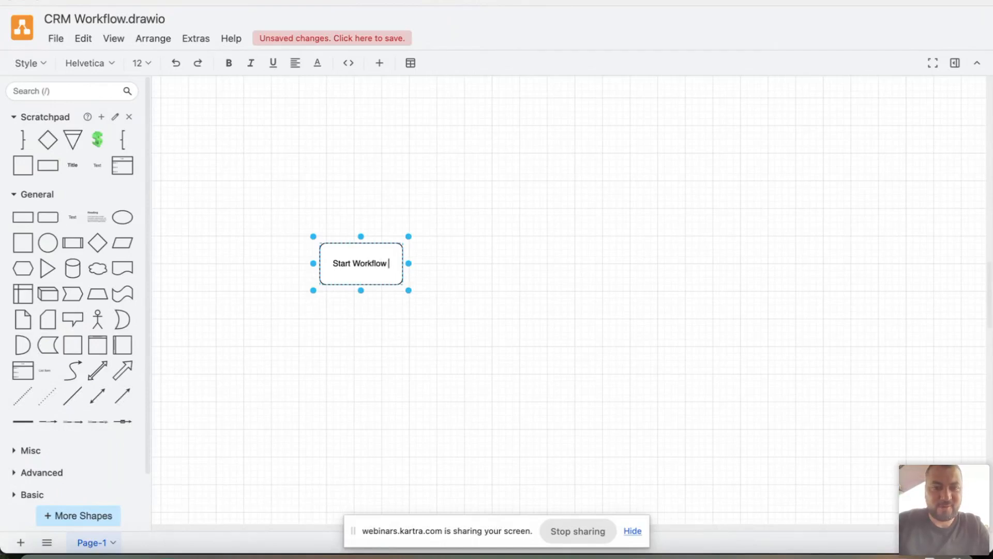
pyautogui.doubleClick(370, 267)
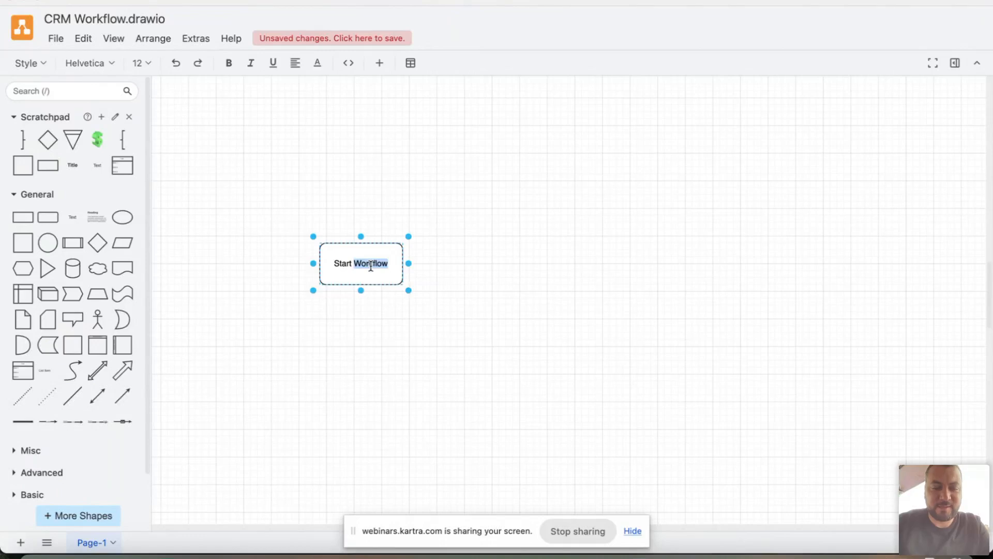
pyautogui.press('Return')
pyautogui.write('Steps')
pyautogui.press('BackSpace')
pyautogui.click(555, 281)
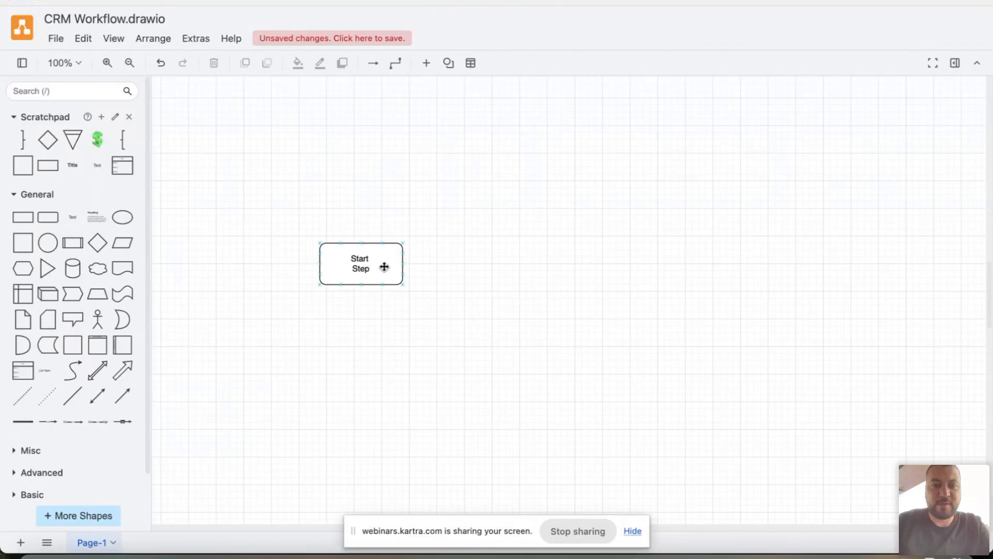
pyautogui.scroll(2, 368, 267)
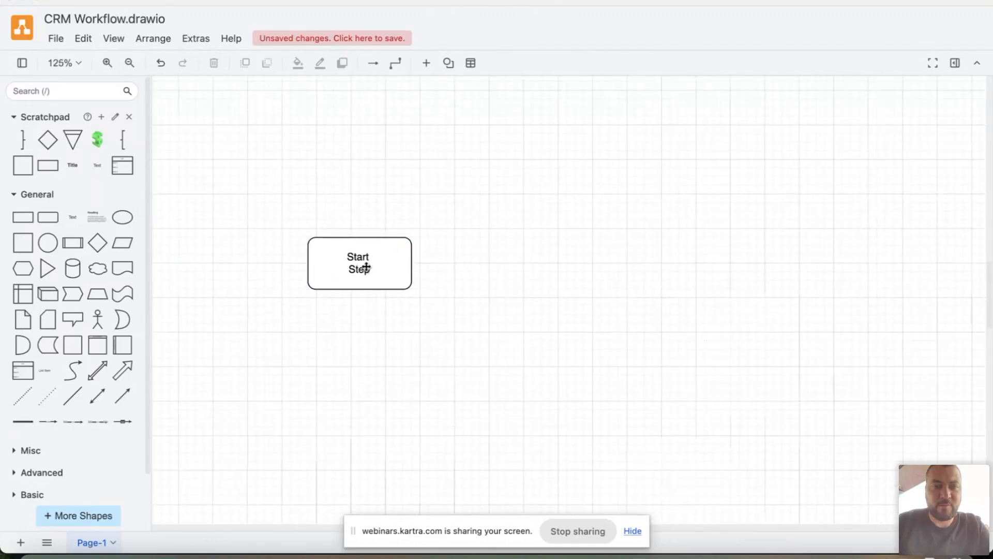
pyautogui.moveTo(368, 267); pyautogui.dragTo(305, 263)
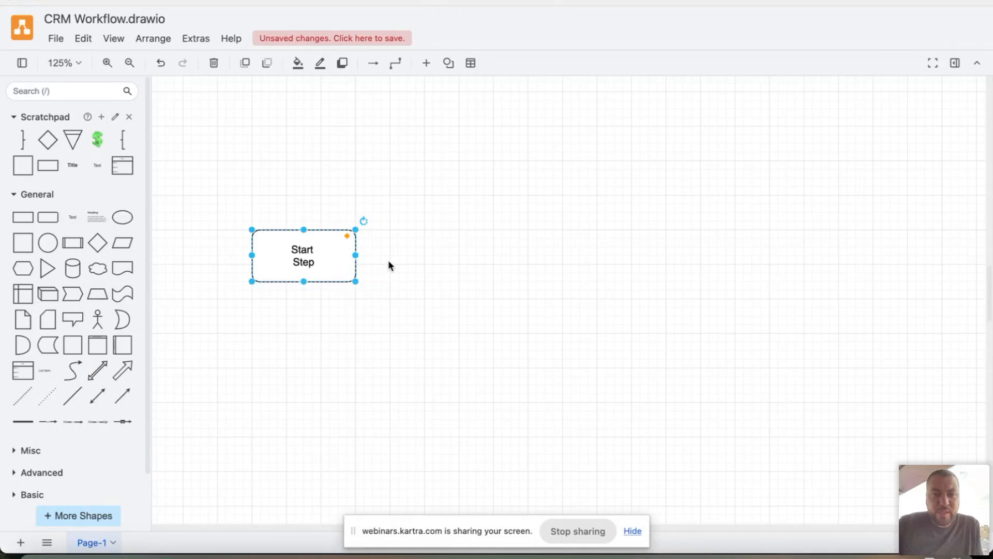
# Add a connected rounded box to the right of Start Step and label it "Action 1"
pyautogui.moveTo(368, 255)
pyautogui.click(402, 246)
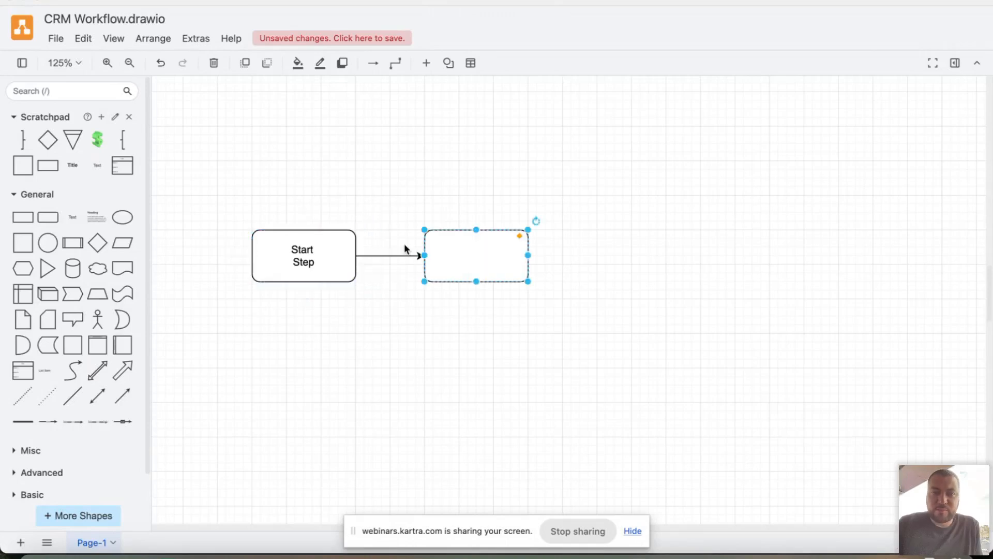
pyautogui.doubleClick(505, 266)
pyautogui.write('Action')
pyautogui.press('BackSpace')
pyautogui.press('BackSpace')
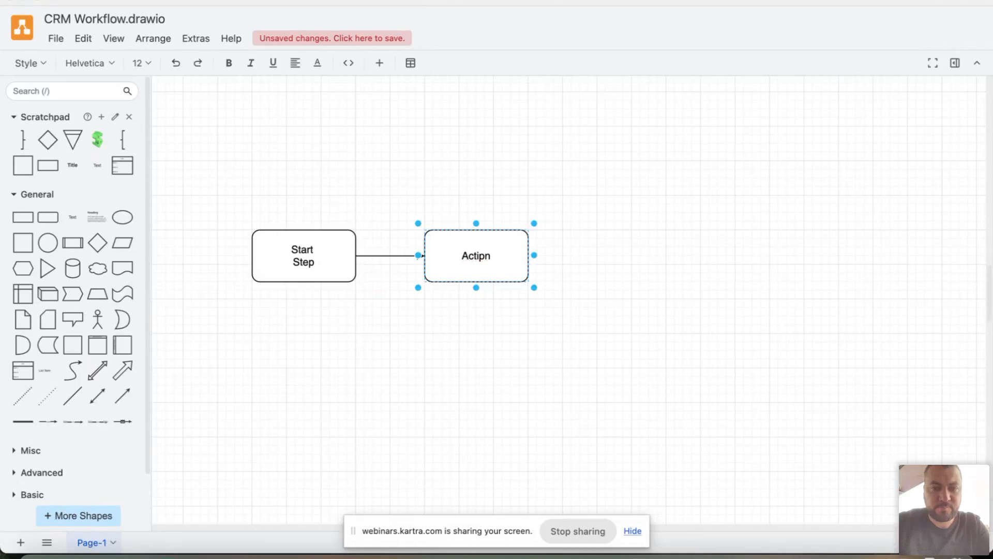
pyautogui.write('on 1')
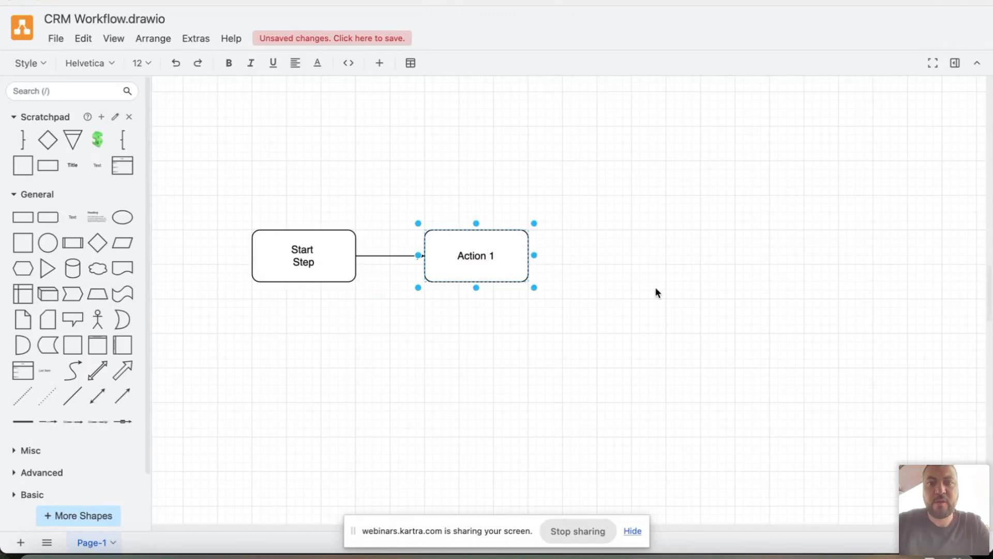
pyautogui.click(655, 287)
# Add a connected diamond below Action 1 and label it "If"
pyautogui.moveTo(476, 257)
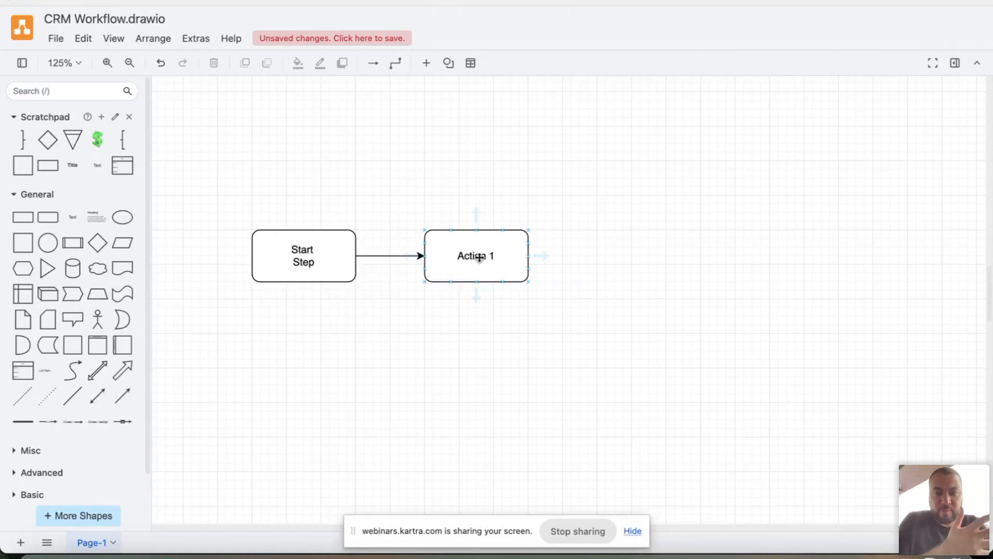
pyautogui.moveTo(477, 295)
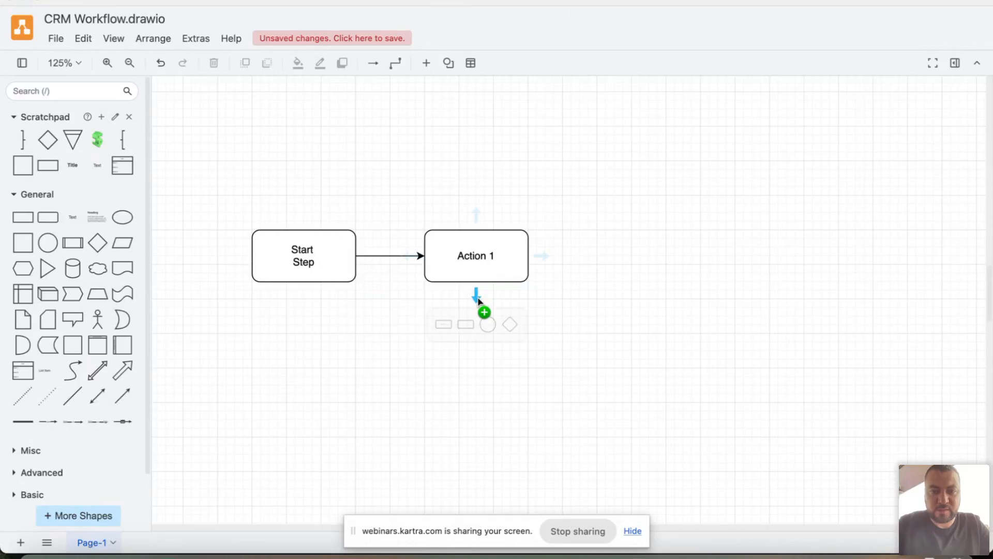
pyautogui.click(511, 325)
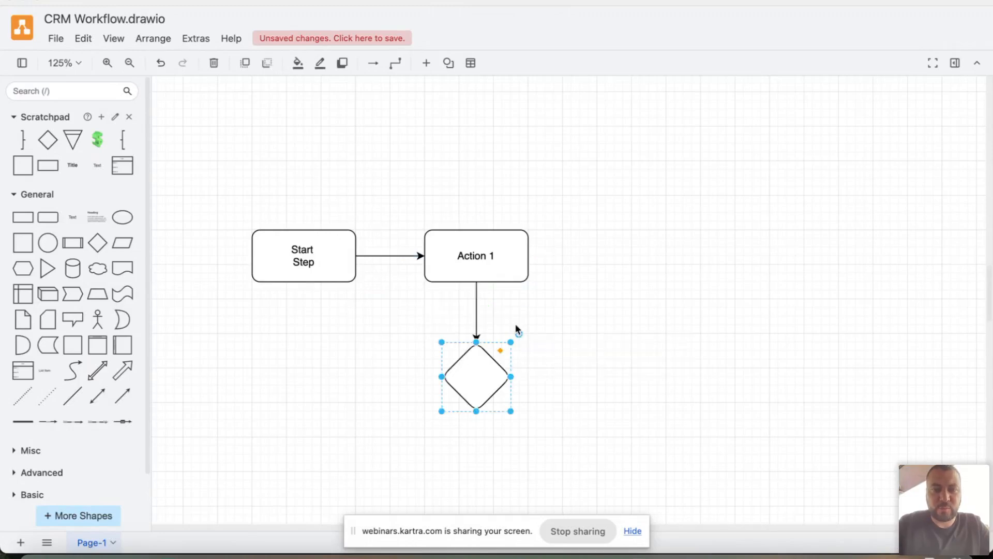
pyautogui.doubleClick(470, 373)
pyautogui.write('If')
pyautogui.click(584, 398)
# Add a rounded box connected from the If diamond's left side, place it below left and label it "Option 1"
pyautogui.scroll(-3, 591, 395)
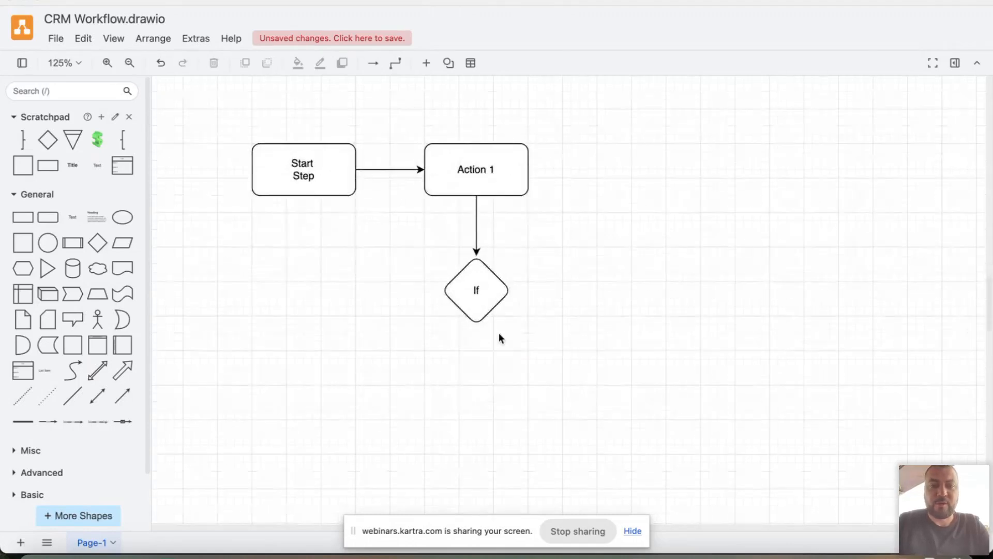
pyautogui.click(476, 295)
pyautogui.moveTo(433, 292)
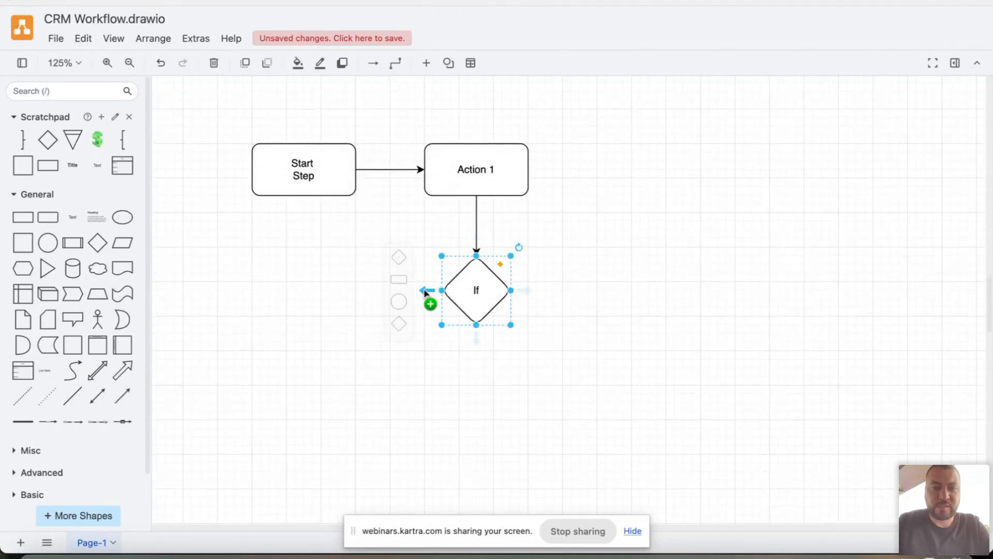
pyautogui.click(398, 282)
pyautogui.moveTo(331, 295); pyautogui.dragTo(343, 362)
pyautogui.write('Option 1')
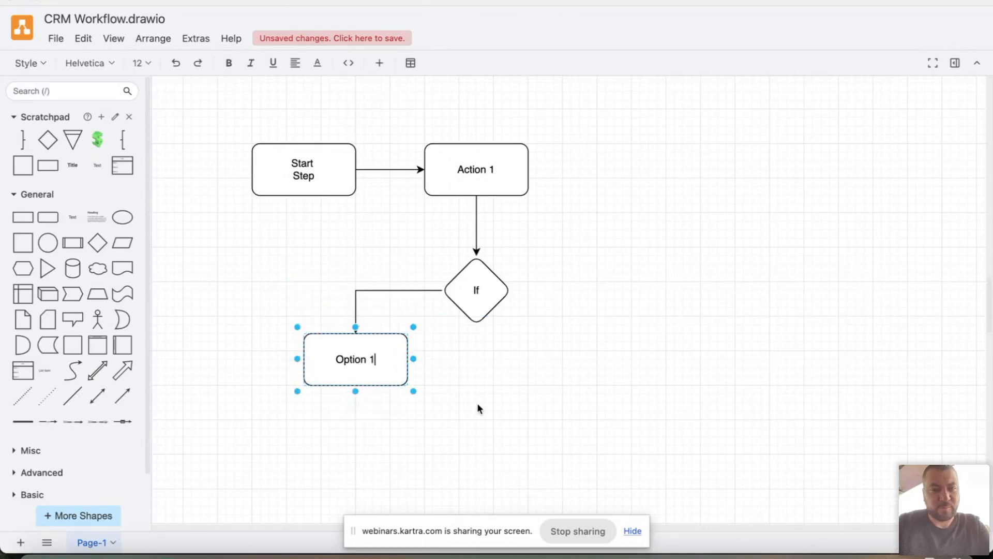
pyautogui.click(543, 428)
# Add a rounded box connected from the If diamond's right side, place it below right and label it "Option 2"
pyautogui.click(498, 295)
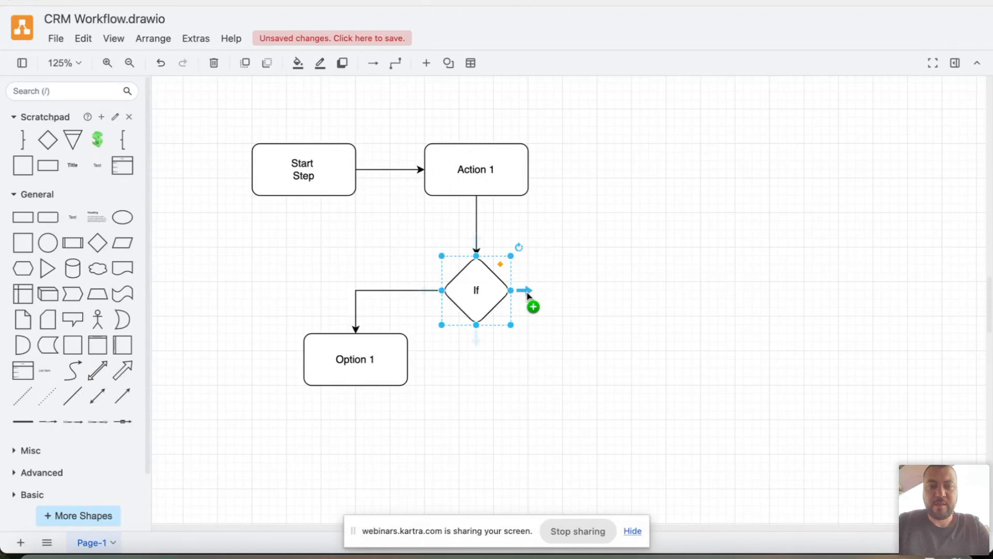
pyautogui.click(552, 281)
pyautogui.moveTo(616, 293); pyautogui.dragTo(596, 367)
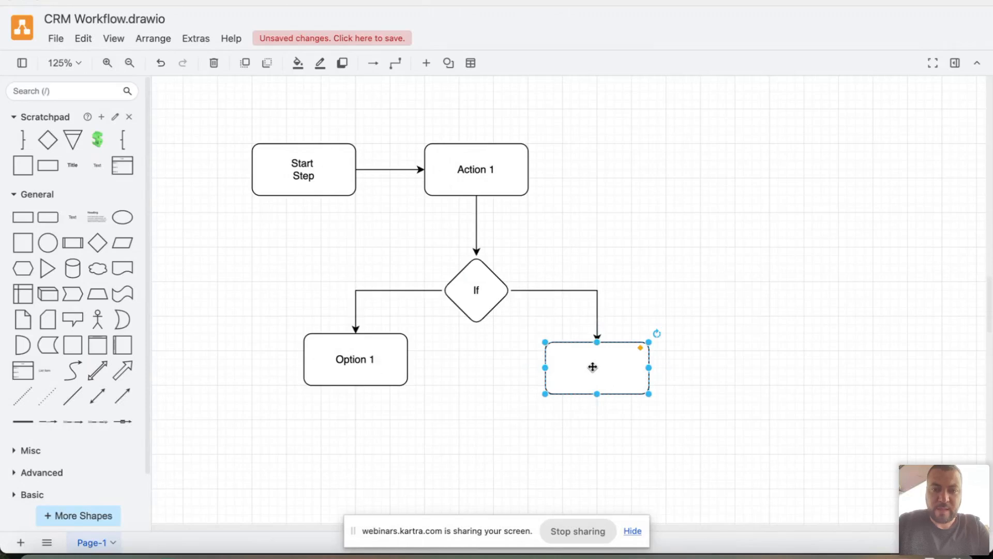
pyautogui.doubleClick(593, 367)
pyautogui.write('Option 2')
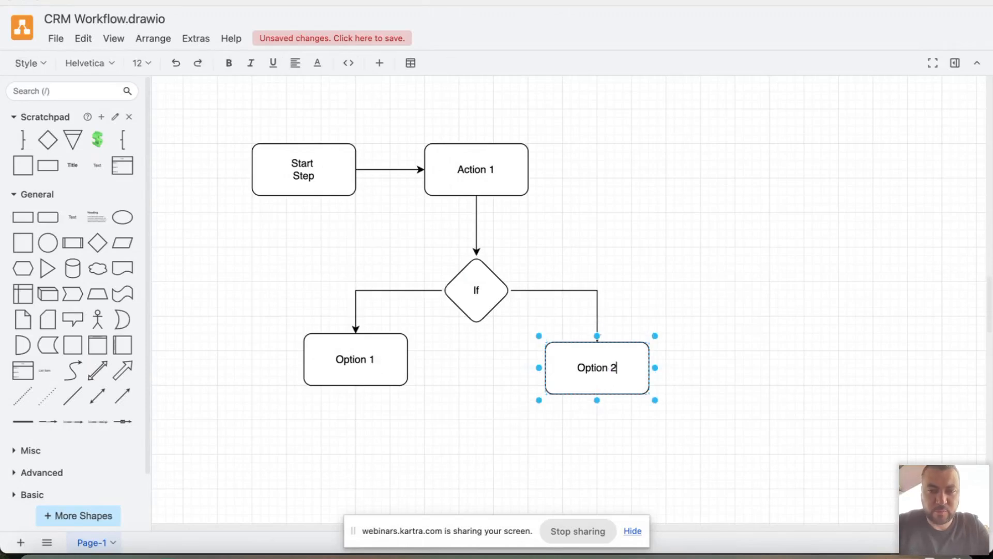
pyautogui.press('Escape')
pyautogui.click(501, 459)
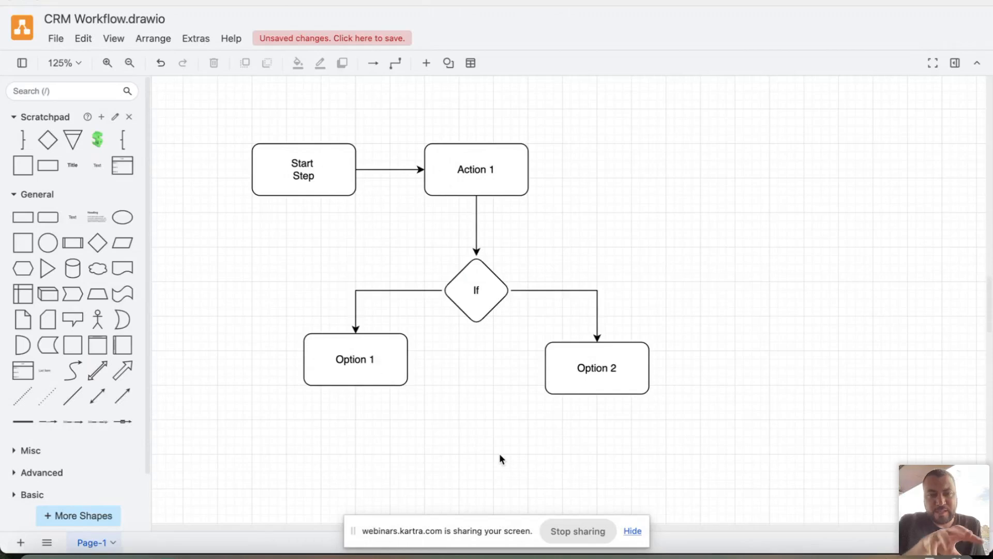
# Add a connected rounded box below Option 2 and label it "Genrate Doc"
pyautogui.moveTo(597, 412)
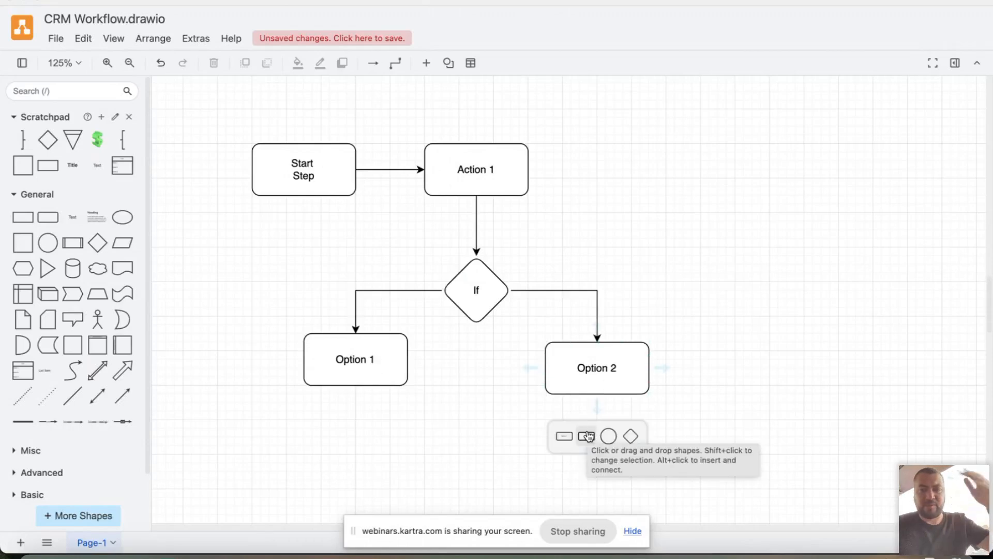
pyautogui.click(588, 436)
pyautogui.scroll(-3, 590, 426)
pyautogui.doubleClick(559, 357)
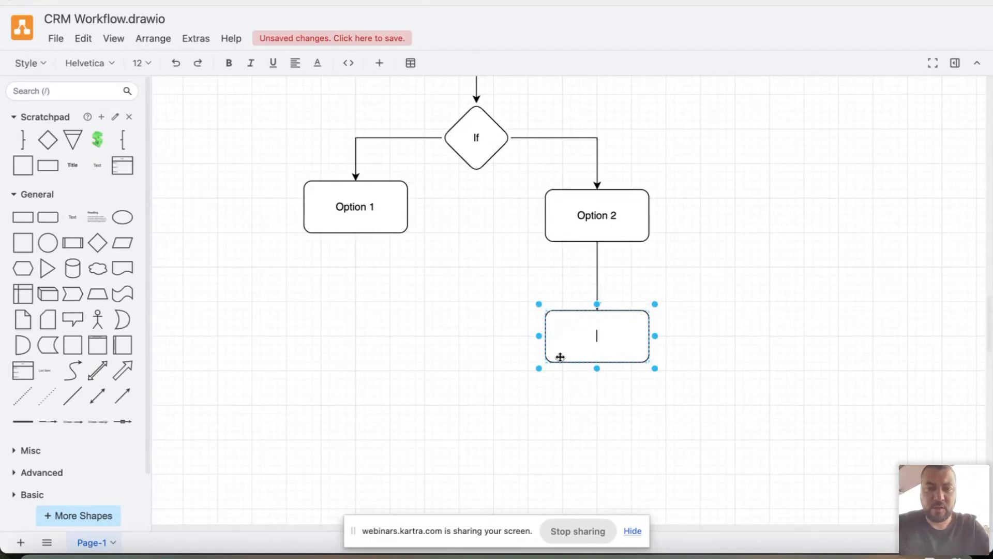
pyautogui.write('Genrate Doc')
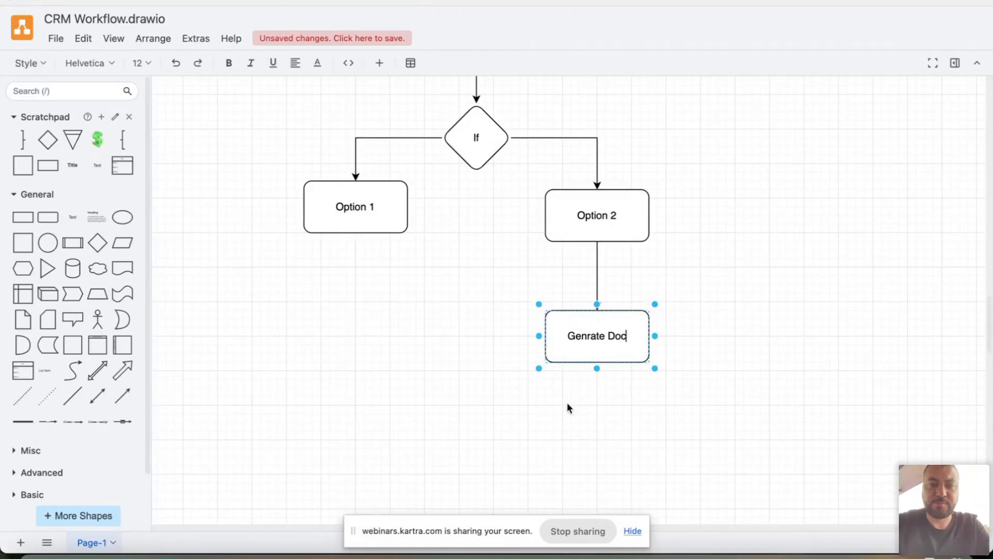
pyautogui.click(567, 401)
# Move the Genrate Doc box down and to the left of Option 2's centre
pyautogui.click(590, 352)
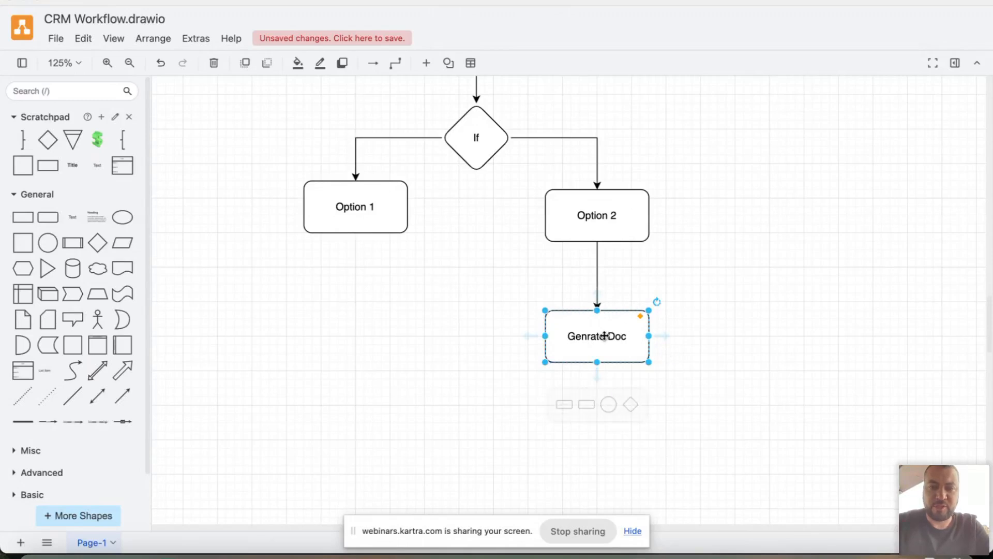
pyautogui.moveTo(668, 339)
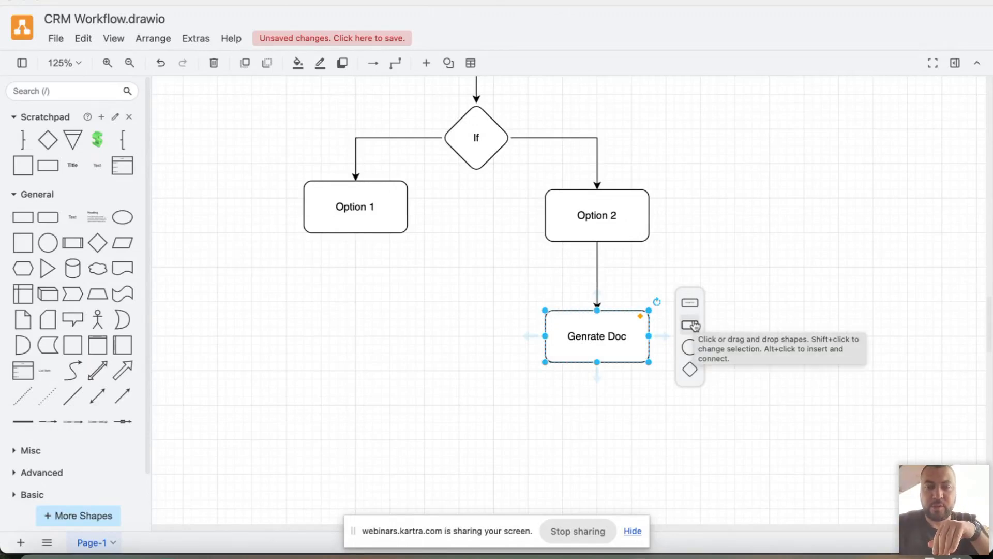
pyautogui.moveTo(589, 345); pyautogui.dragTo(527, 370)
# Duplicate the Genrate Doc box, align the copy to the right of the original and label it "Create Task 1"
pyautogui.click(588, 229)
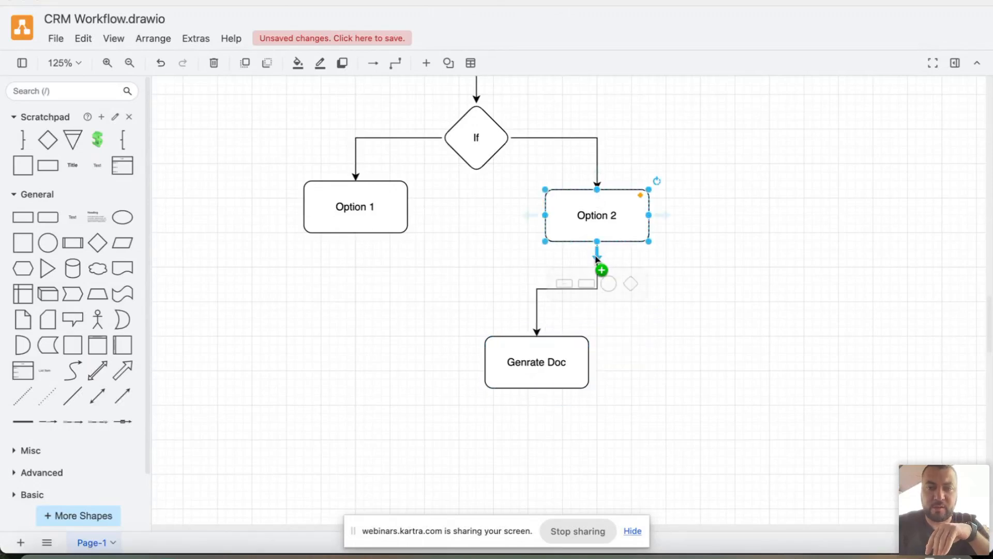
pyautogui.click(527, 370)
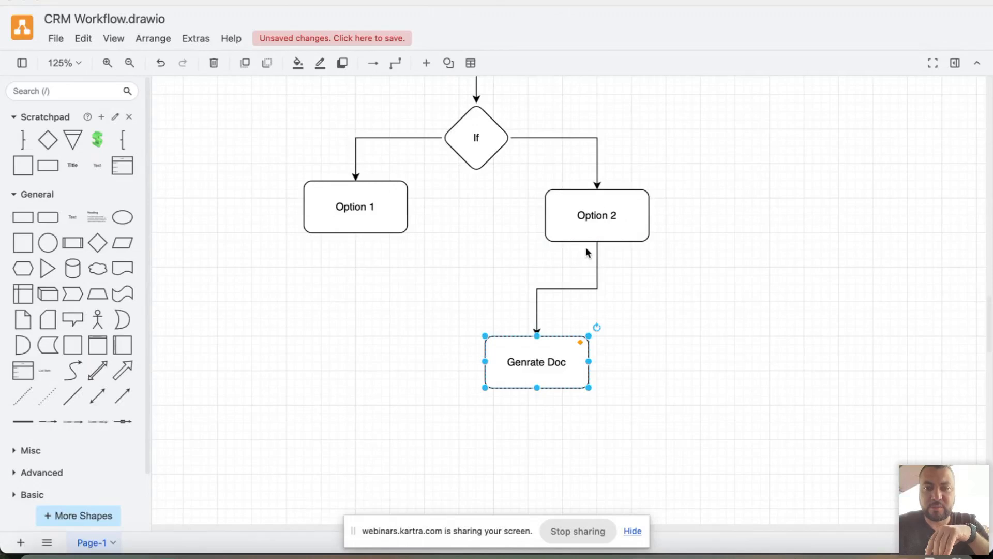
pyautogui.hotkey('ctrl', 'v')
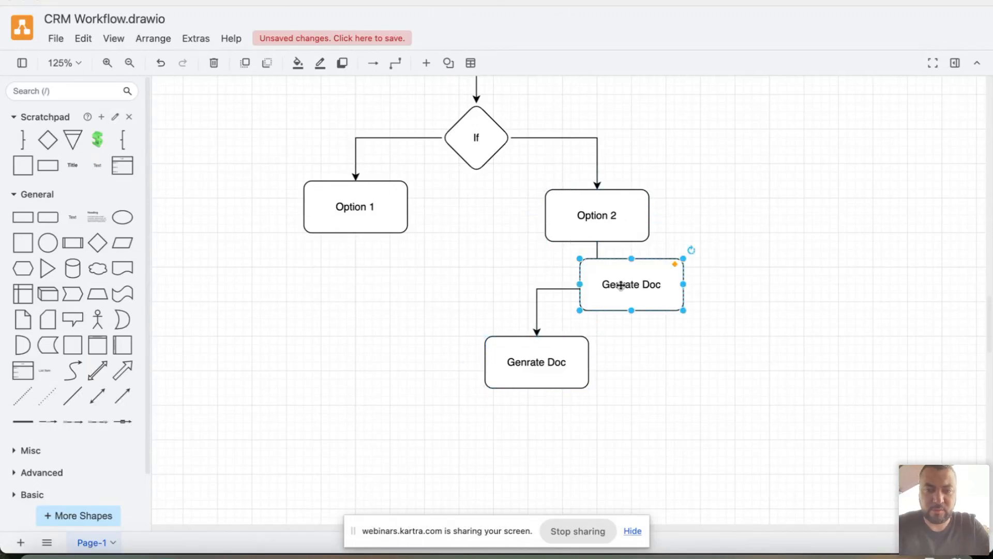
pyautogui.moveTo(636, 275); pyautogui.dragTo(668, 357)
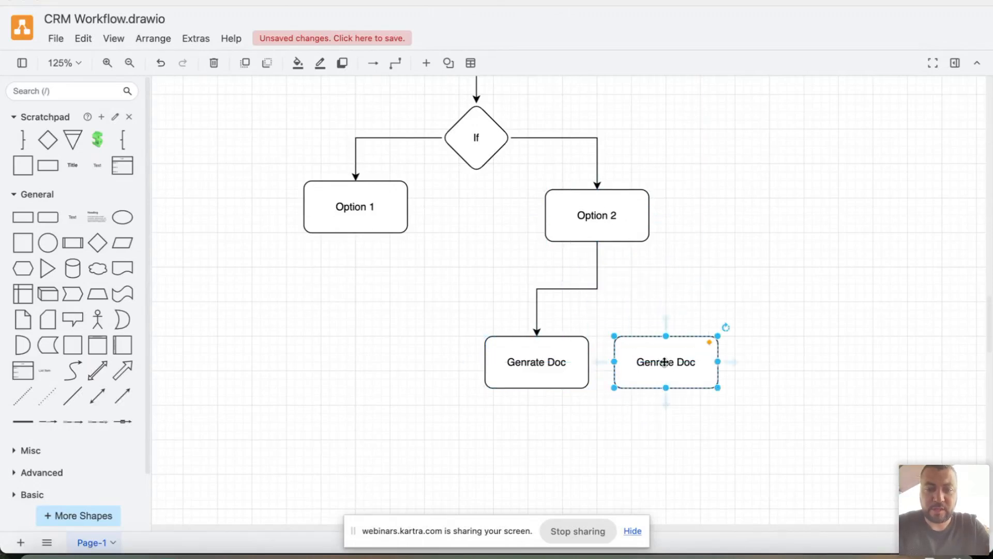
pyautogui.doubleClick(667, 362)
pyautogui.write('Create Task 1')
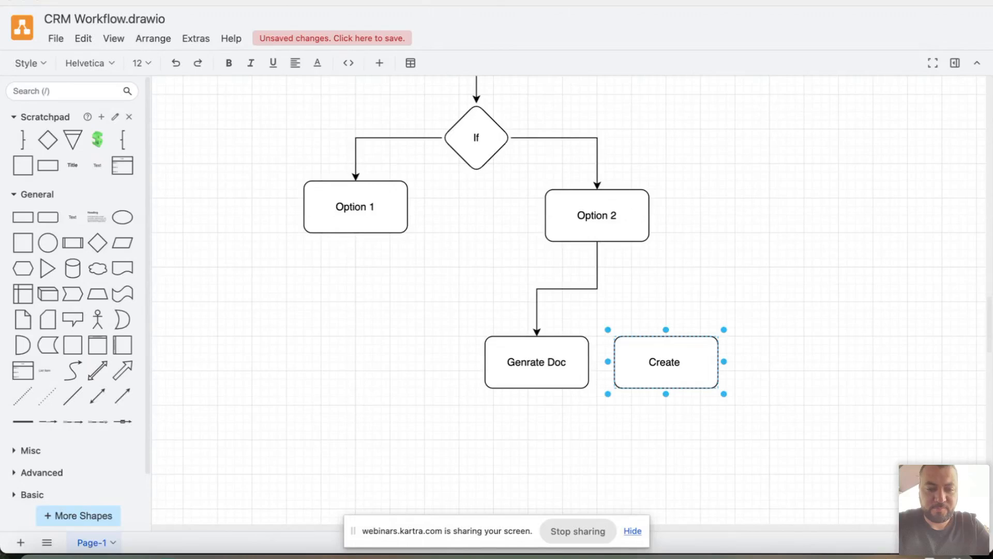
pyautogui.click(644, 420)
# Connect the bottom of Option 2 to the top of the Create Task 1 box with an arrow
pyautogui.click(601, 231)
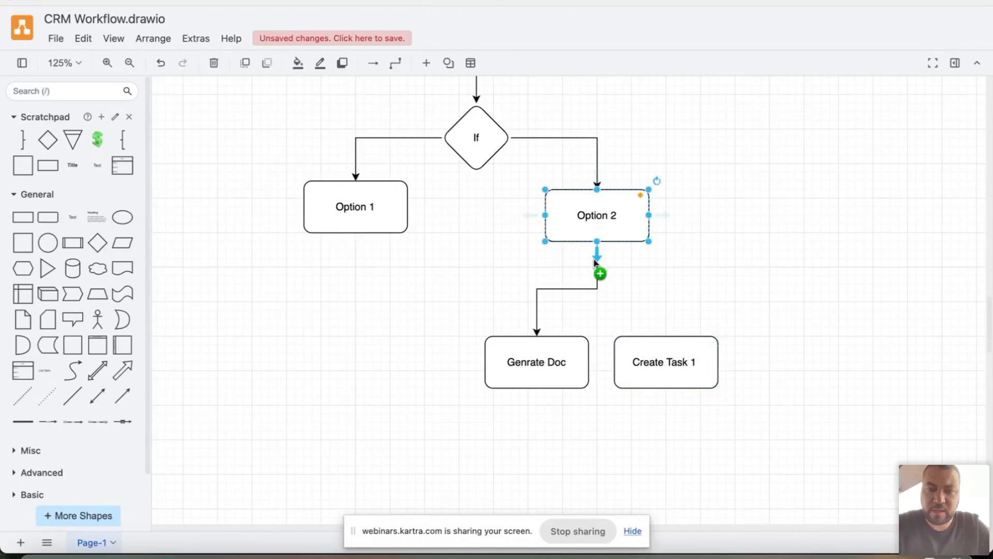
pyautogui.moveTo(598, 277); pyautogui.dragTo(666, 335)
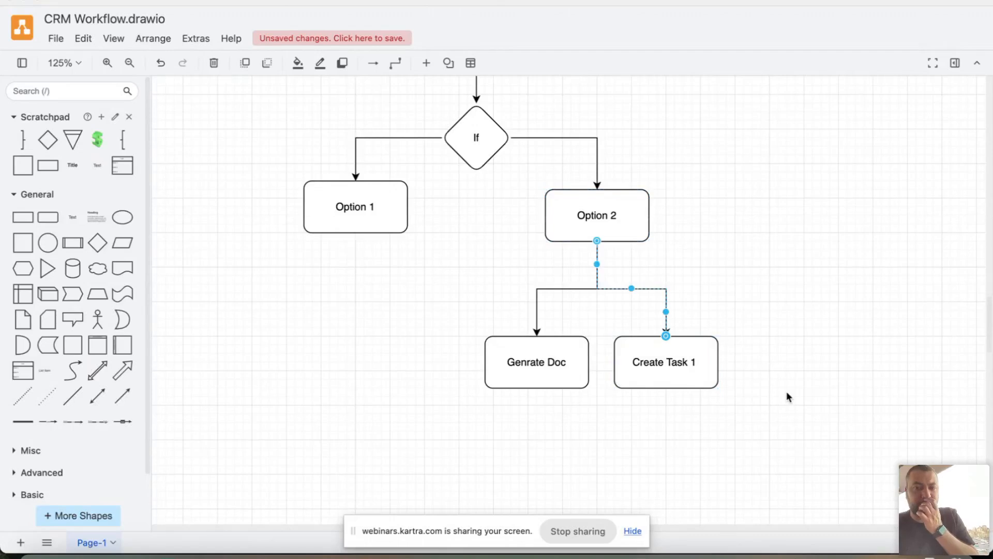
pyautogui.click(787, 392)
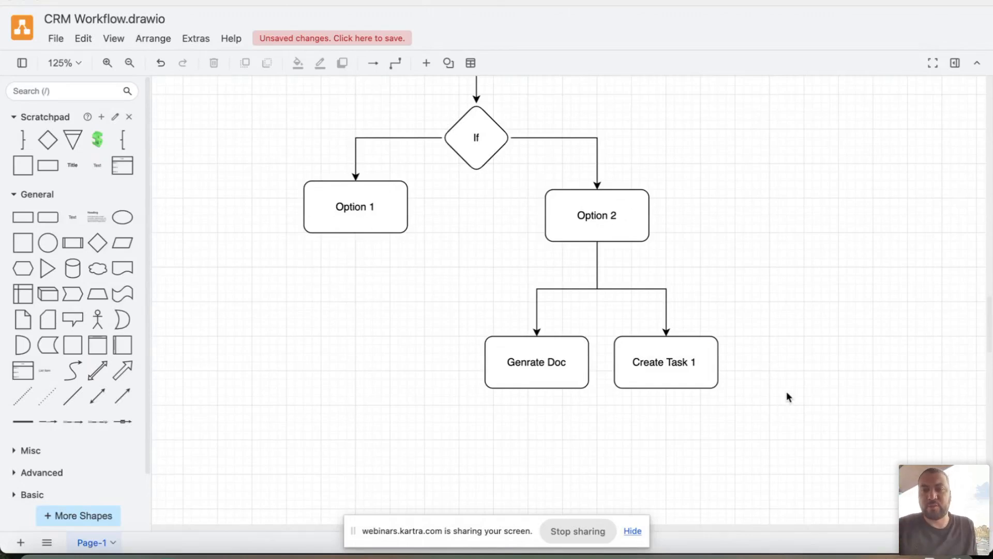
# Duplicate the Create Task 1 box, place the copy to its right in the same row and label it "Schedule A meeting"
pyautogui.click(612, 208)
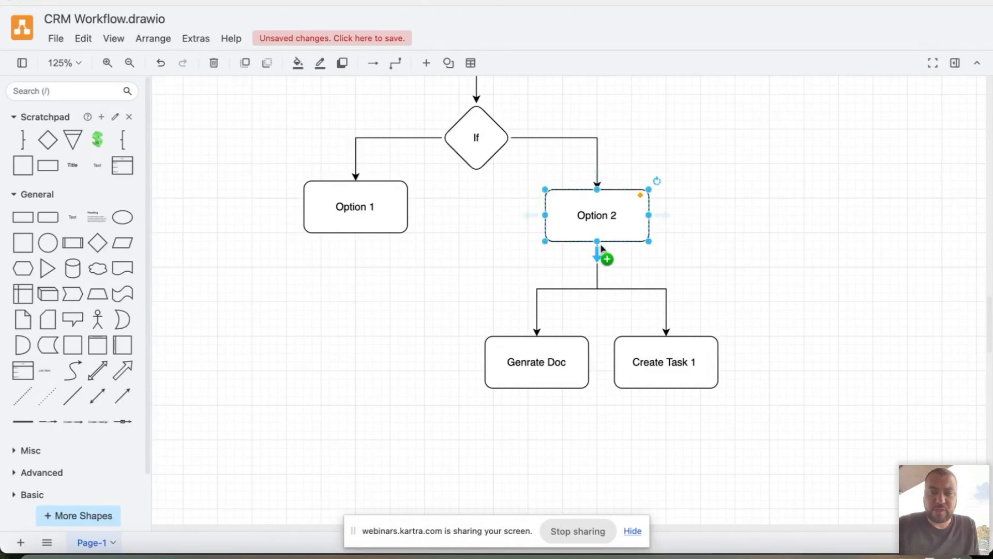
pyautogui.click(647, 362)
pyautogui.moveTo(648, 361); pyautogui.dragTo(808, 365)
pyautogui.doubleClick(812, 365)
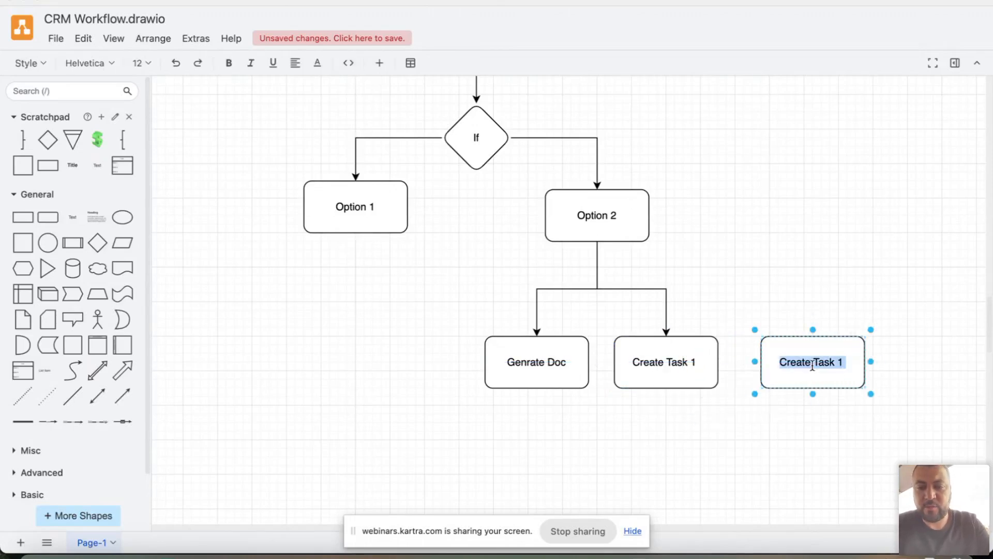
pyautogui.write('Scheu')
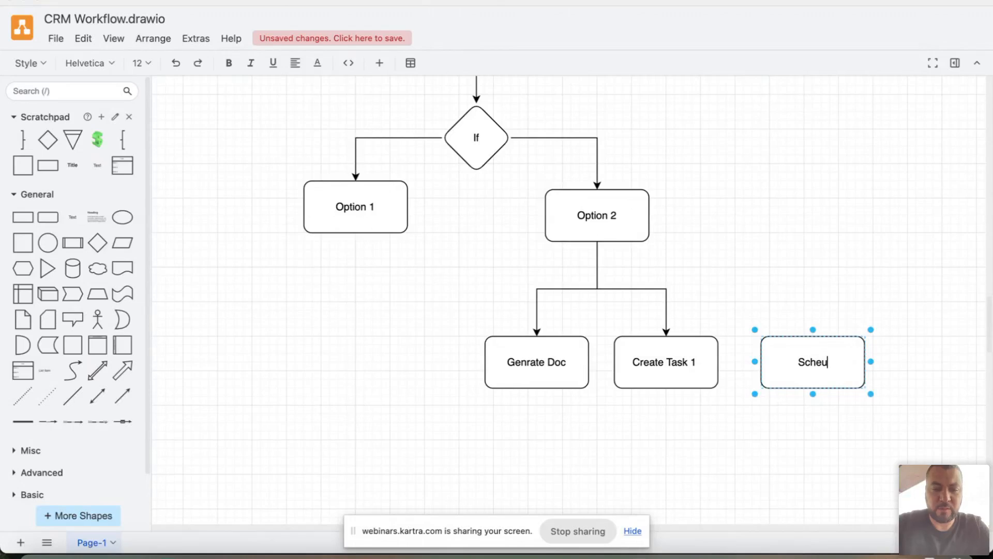
pyautogui.write('le A meeting')
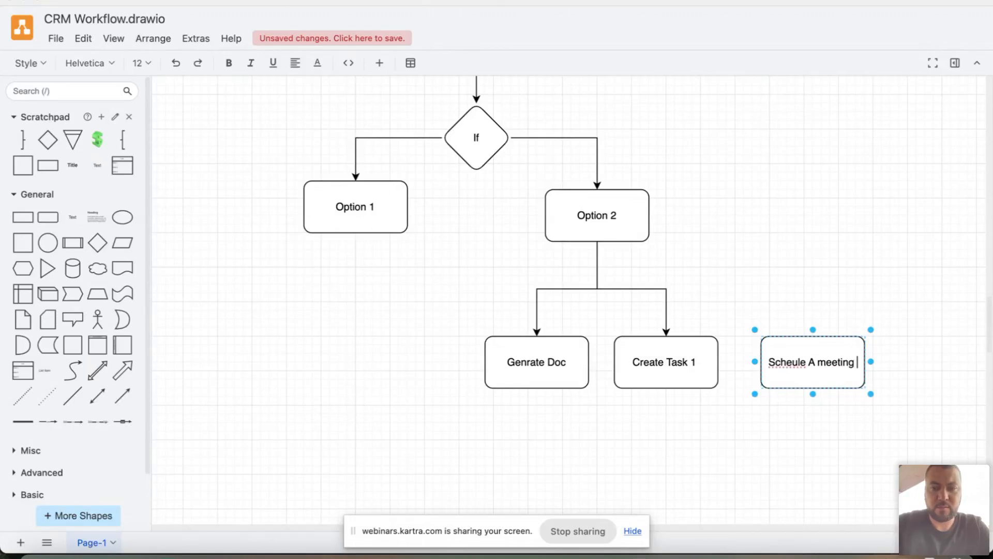
pyautogui.rightClick(794, 361)
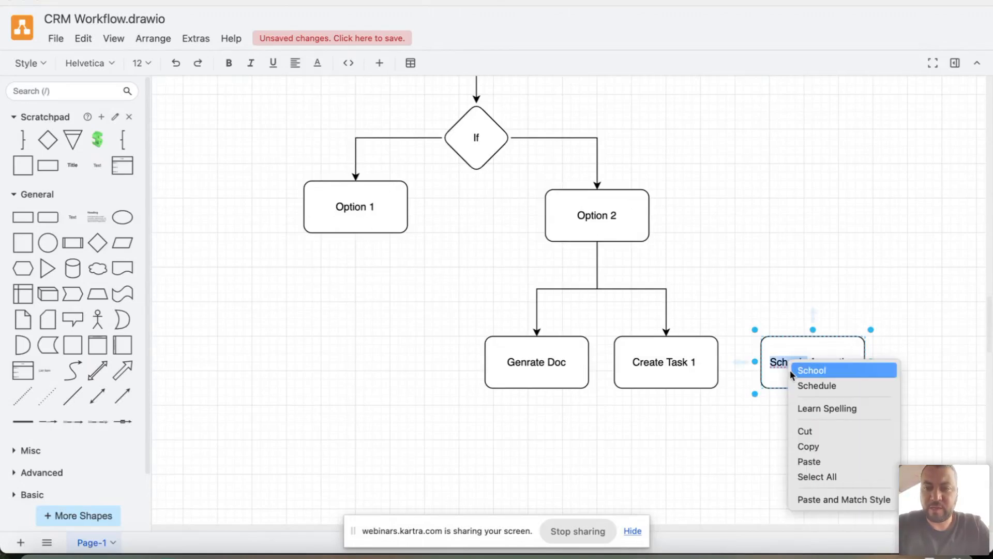
pyautogui.click(795, 387)
pyautogui.click(774, 255)
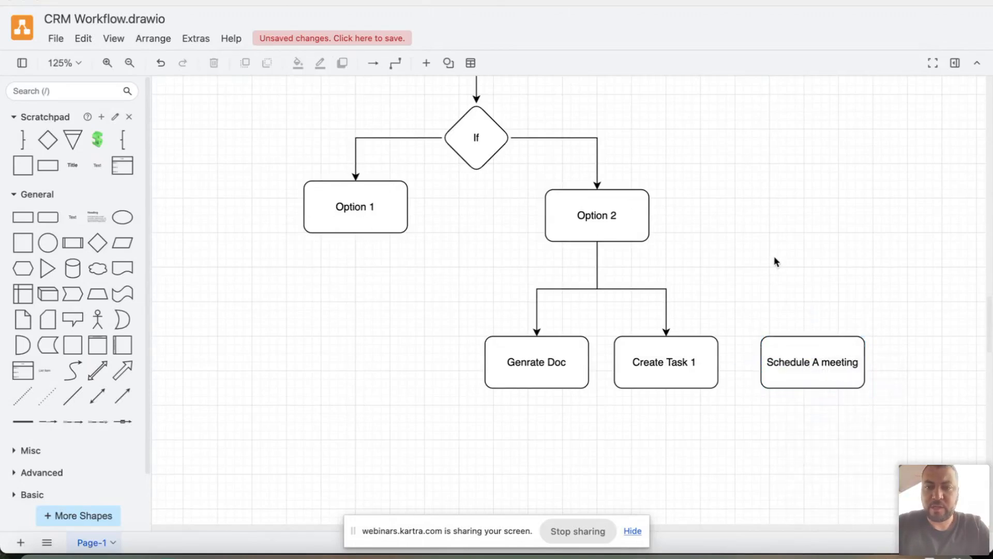
# Connect Option 2 to the top of the Schedule A meeting box and reroute the arrow to leave from Option 2's underside
pyautogui.click(583, 207)
pyautogui.moveTo(595, 260); pyautogui.dragTo(810, 347)
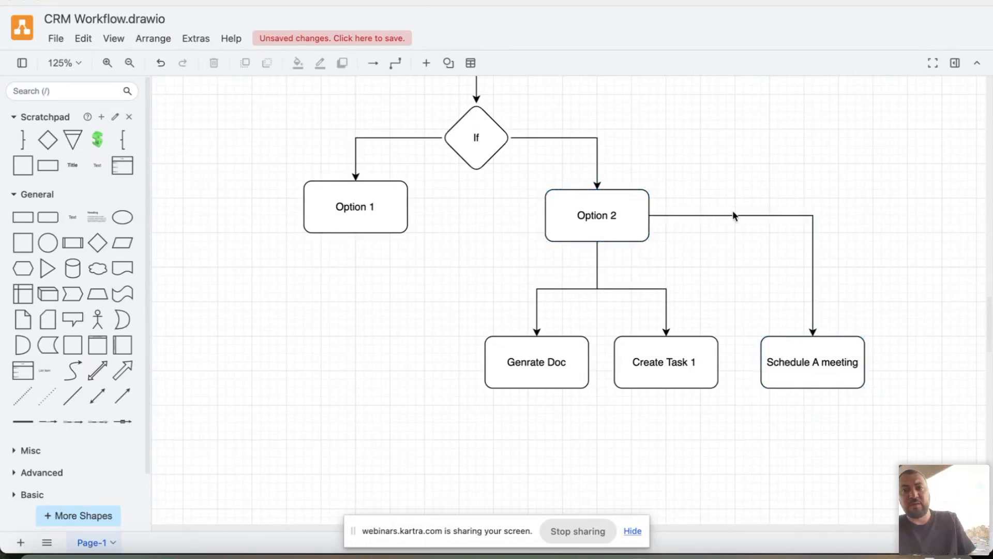
pyautogui.moveTo(730, 215); pyautogui.dragTo(730, 292)
pyautogui.click(740, 266)
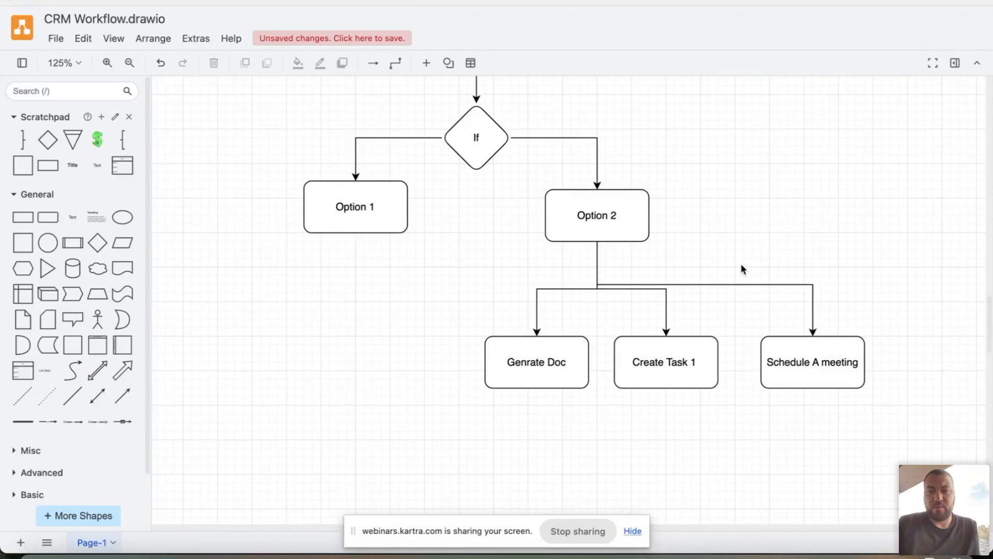
# Replace the word "Schedule" in the meeting box's label so it reads "Book A meeting"
pyautogui.doubleClick(787, 363)
pyautogui.doubleClick(787, 362)
pyautogui.write('Book')
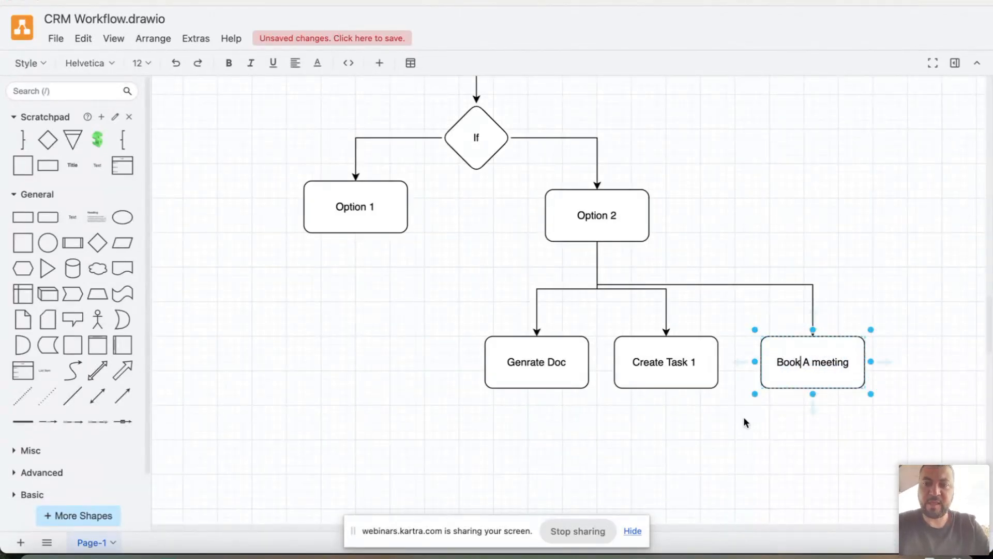
pyautogui.click(745, 420)
# Align the Create Task 1 arrow's horizontal run with the Book A meeting arrow, and undo the last adjustment to the Genrate Doc arrow
pyautogui.hscroll(5, 744, 419)
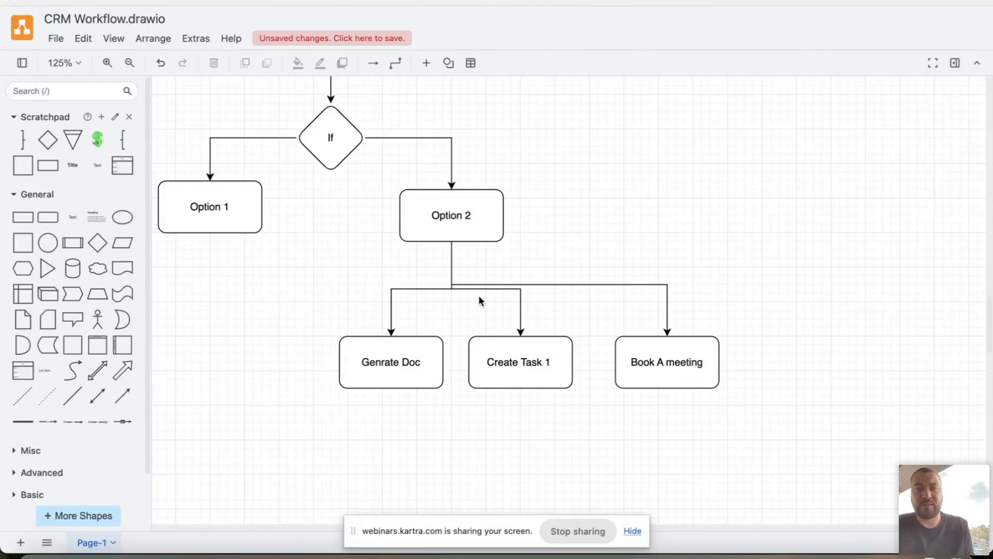
pyautogui.moveTo(478, 290); pyautogui.dragTo(431, 284)
pyautogui.click(432, 289)
pyautogui.hotkey('ctrl', 'z')
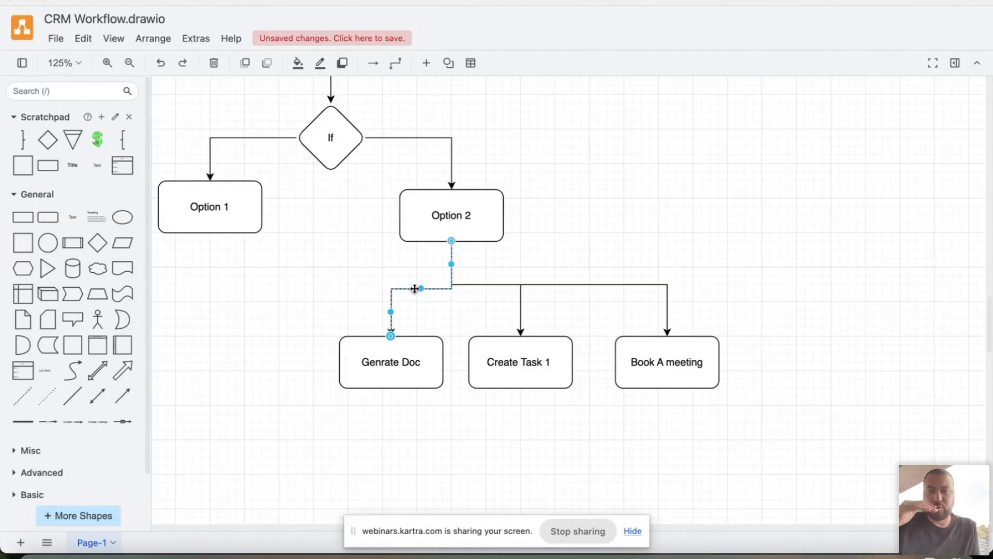
pyautogui.click(598, 422)
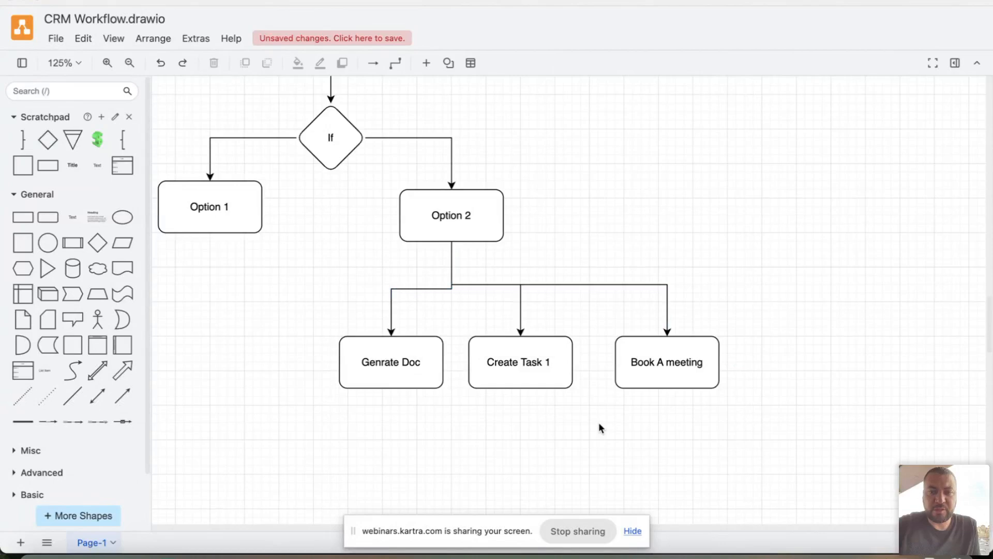
# Add a connected decision diamond below the Book A meeting box and label it "If"
pyautogui.scroll(-5, 597, 422)
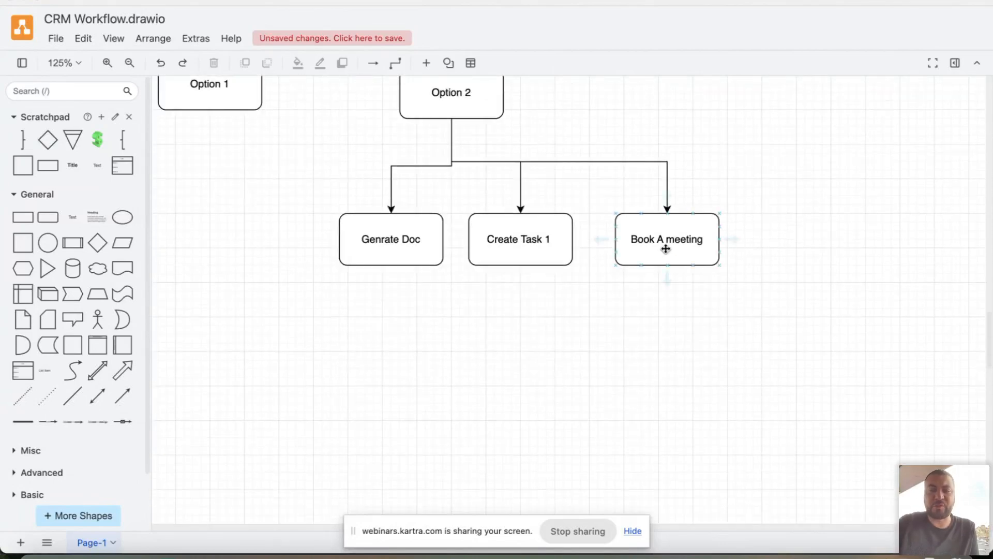
pyautogui.moveTo(666, 282); pyautogui.dragTo(665, 294)
pyautogui.click(701, 308)
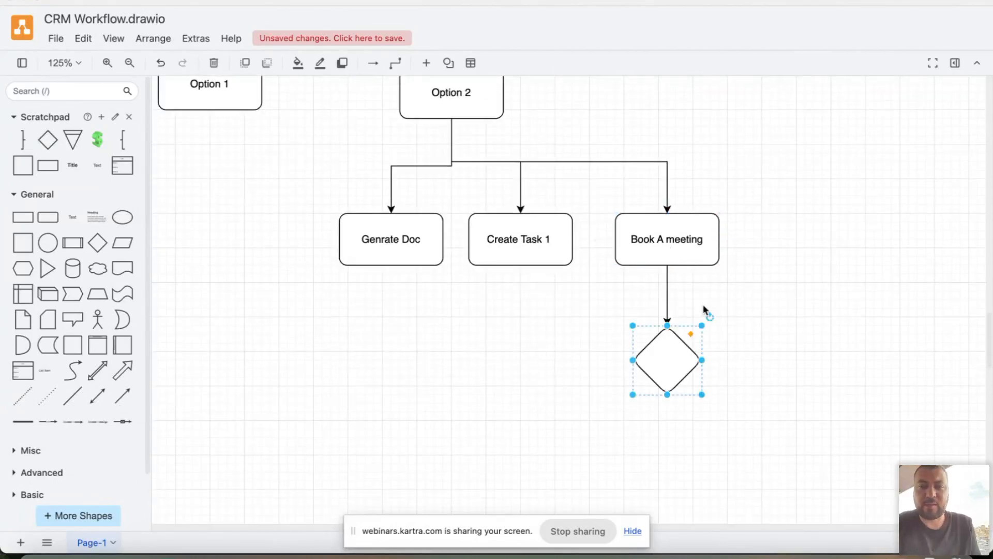
pyautogui.doubleClick(663, 354)
pyautogui.write('If')
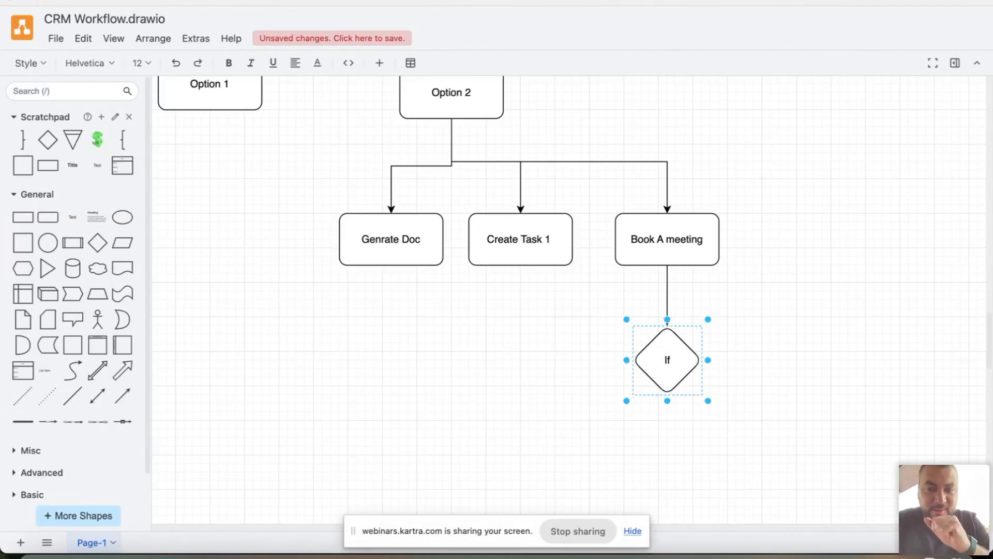
pyautogui.click(433, 387)
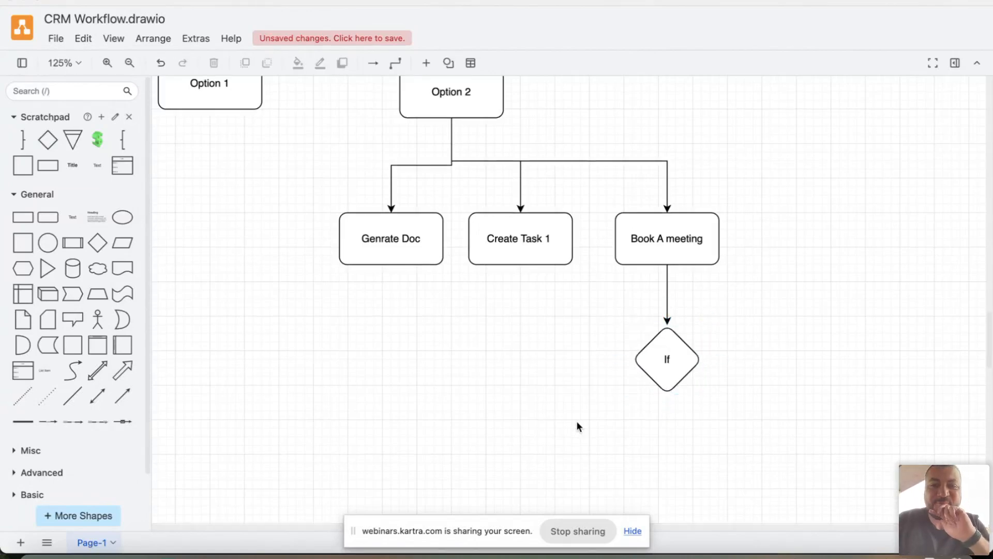
# Add a connected rounded box to the left of the new If diamond, move it slightly below the diamond and label it "Didn't Show Up"
pyautogui.scroll(-2, 669, 323)
pyautogui.moveTo(617, 309)
pyautogui.click(590, 293)
pyautogui.moveTo(525, 297); pyautogui.dragTo(543, 380)
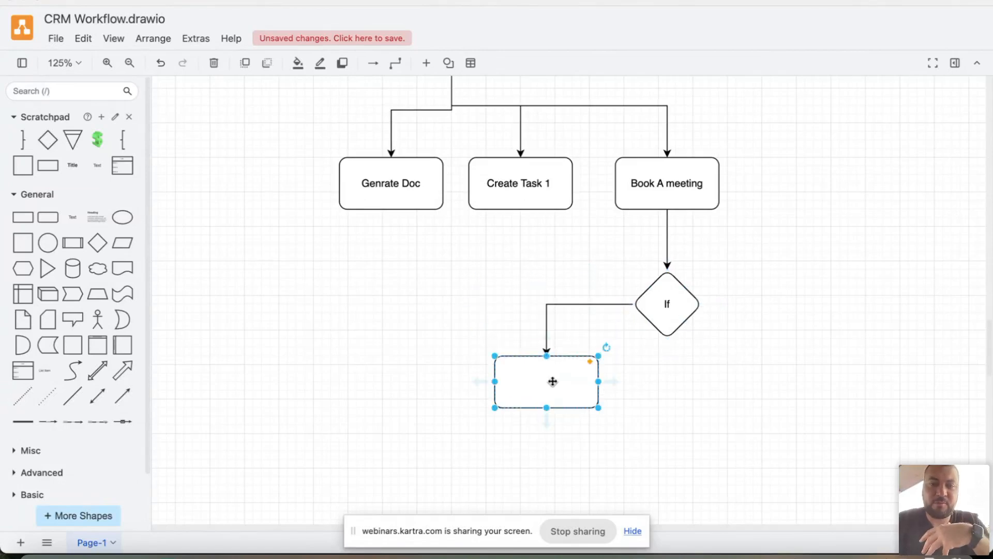
pyautogui.doubleClick(552, 381)
pyautogui.write('Didn')
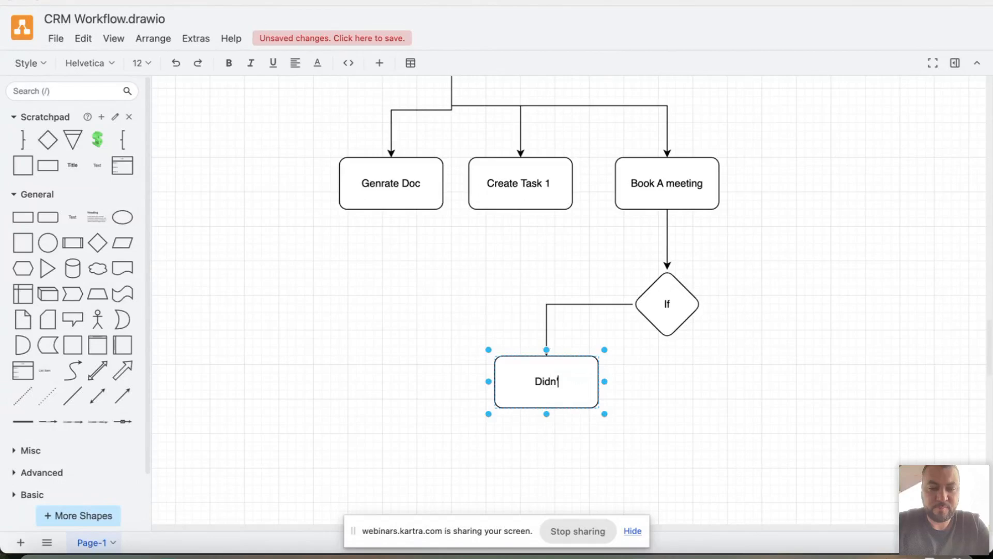
pyautogui.write("'t Show Up")
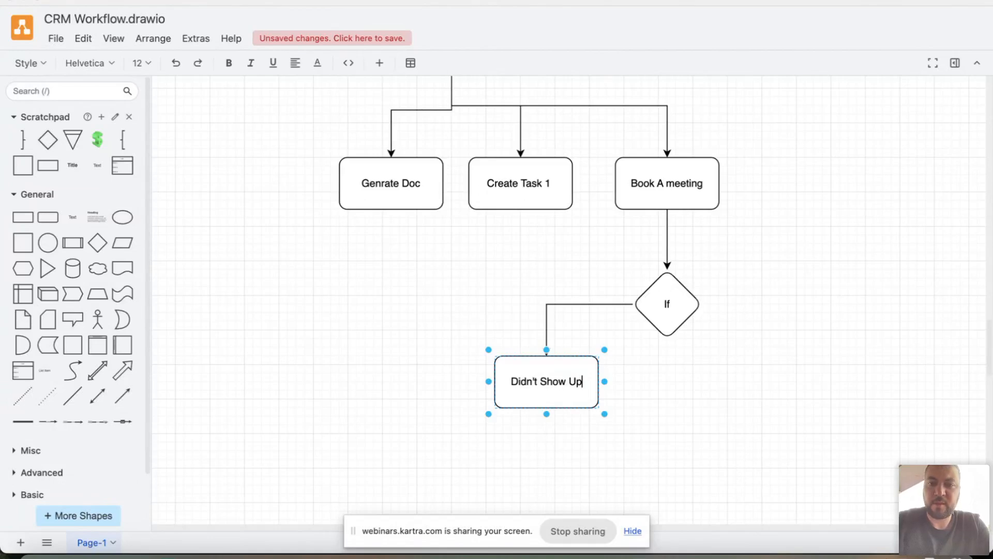
pyautogui.press('Escape')
# Duplicate the Didn't Show Up box, place the copy level with it on the diamond's right side and label it "Show Up"
pyautogui.click(672, 306)
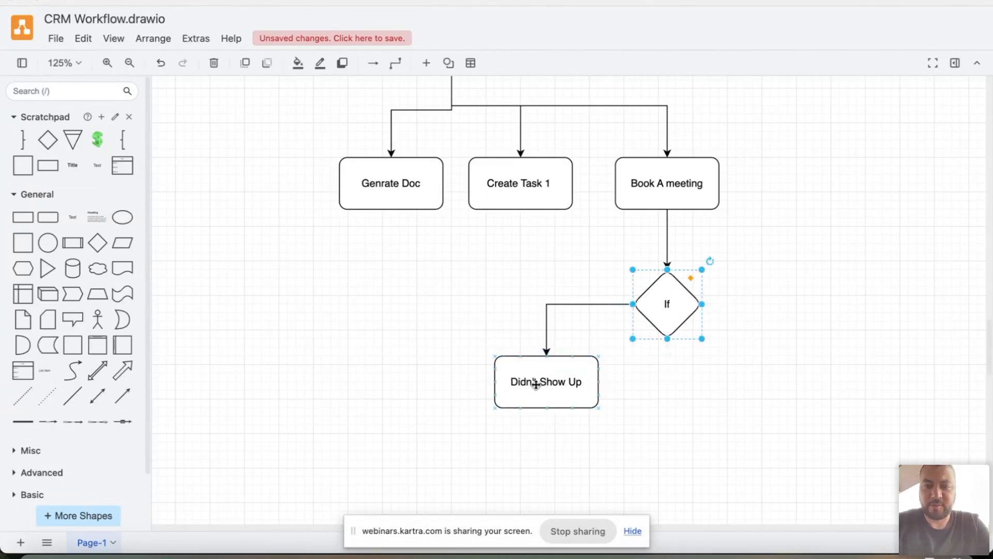
pyautogui.moveTo(555, 380); pyautogui.dragTo(796, 390)
pyautogui.doubleClick(784, 390)
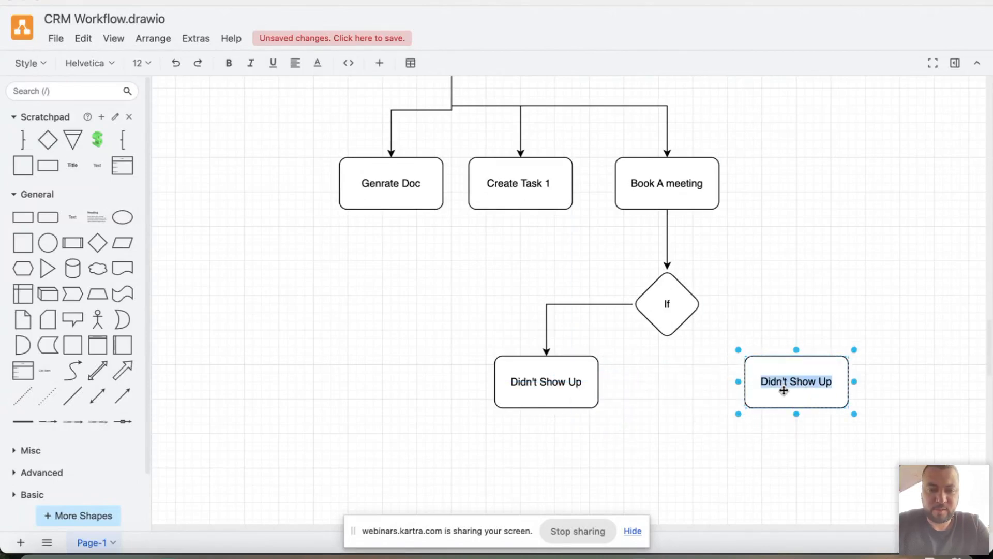
pyautogui.write('Shpe')
pyautogui.press('BackSpace')
pyautogui.press('BackSpace')
pyautogui.write('ow Up')
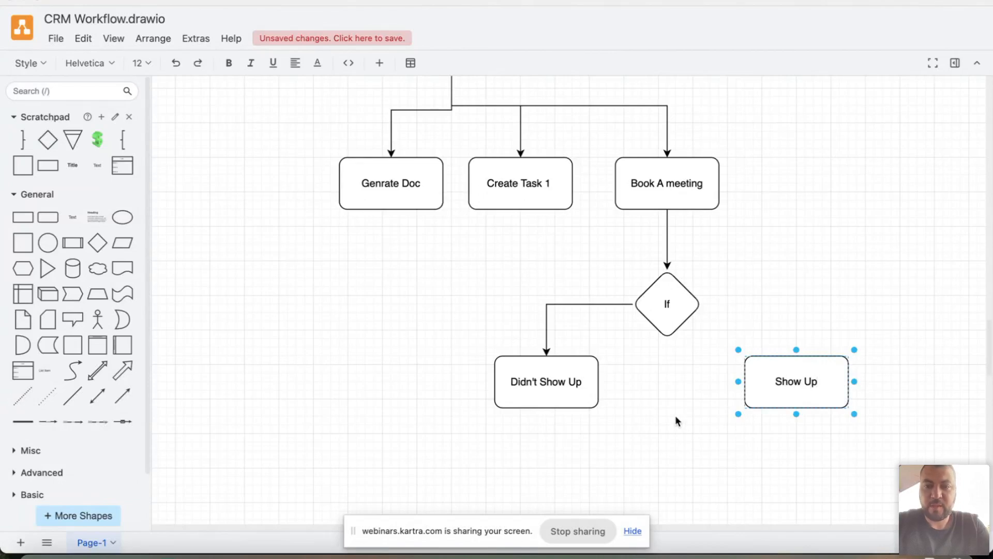
pyautogui.click(675, 413)
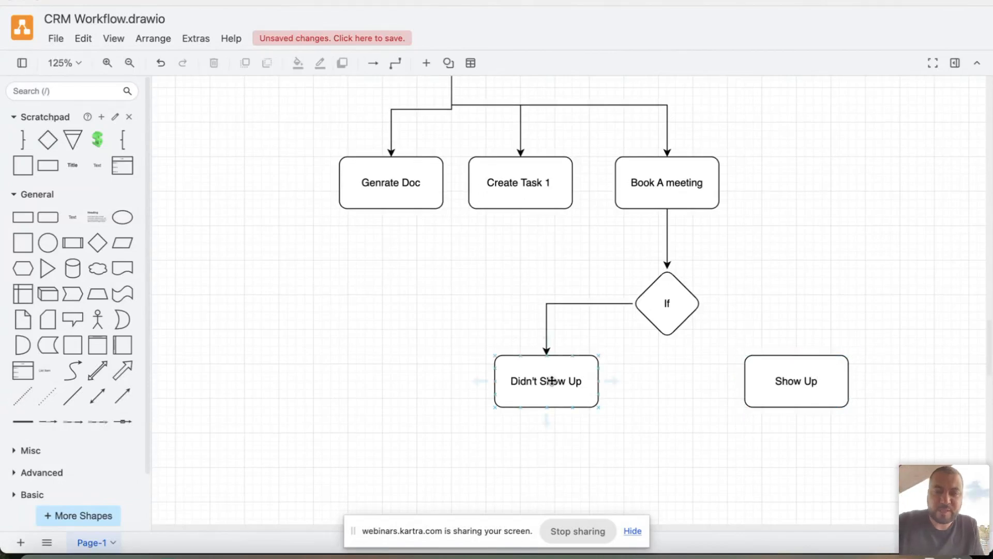
# Add a connected rounded box below Didn't Show Up and label it "Task to call and reschedule"
pyautogui.scroll(-5, 552, 380)
pyautogui.moveTo(548, 289)
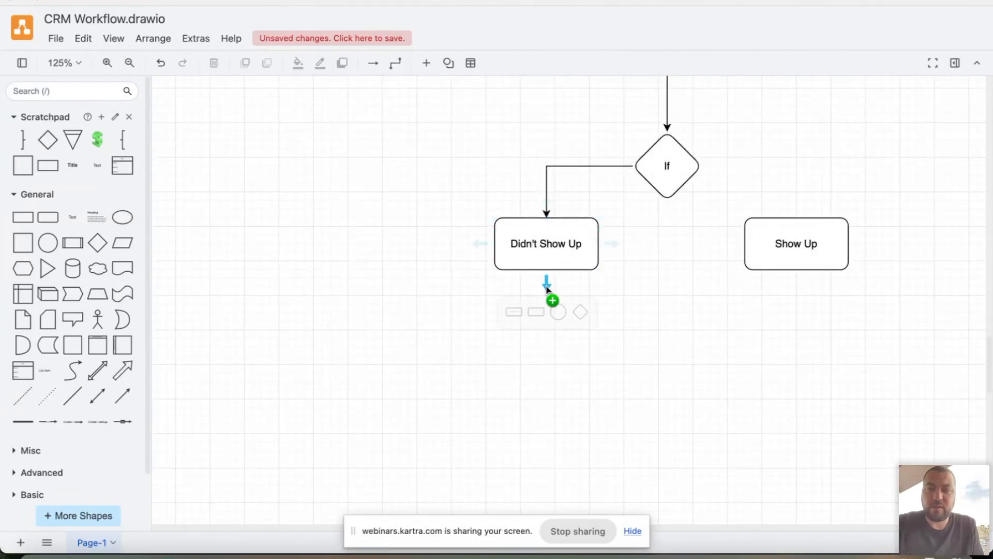
pyautogui.click(530, 313)
pyautogui.doubleClick(539, 367)
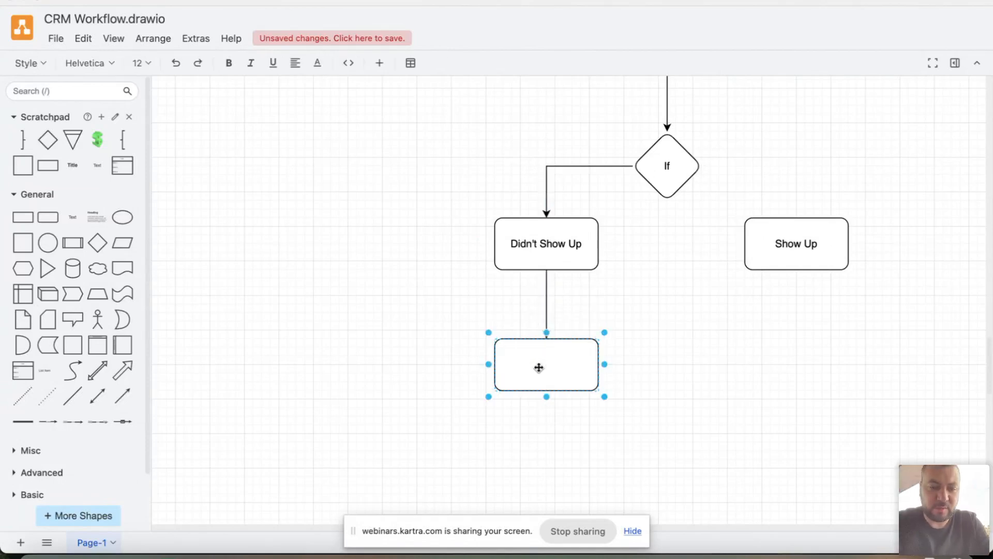
pyautogui.write('Task to call and re')
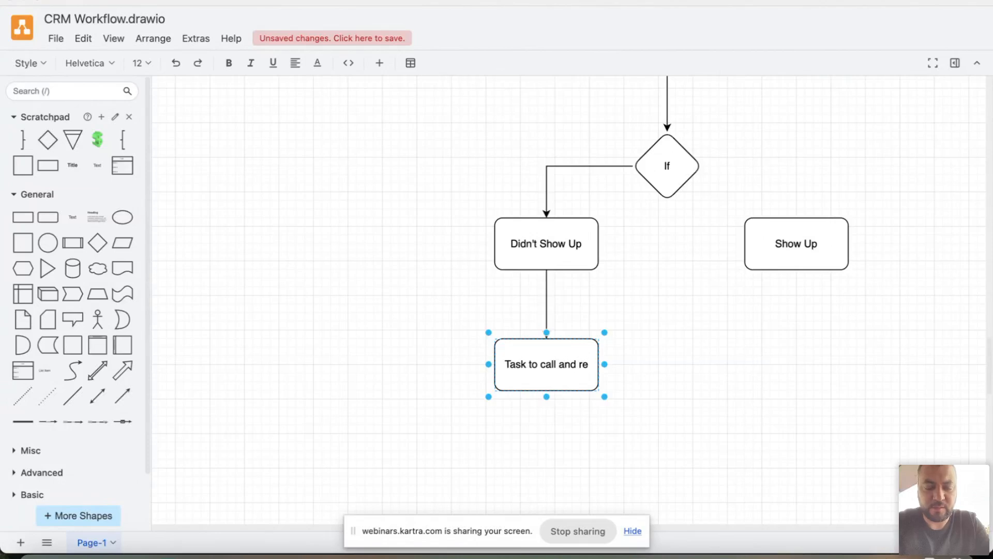
pyautogui.write('s')
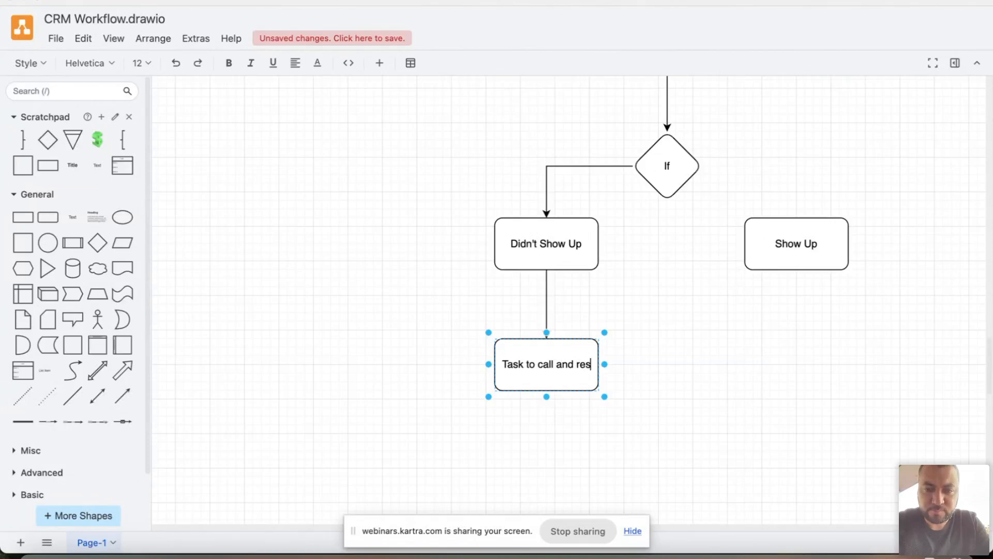
pyautogui.write('chedule')
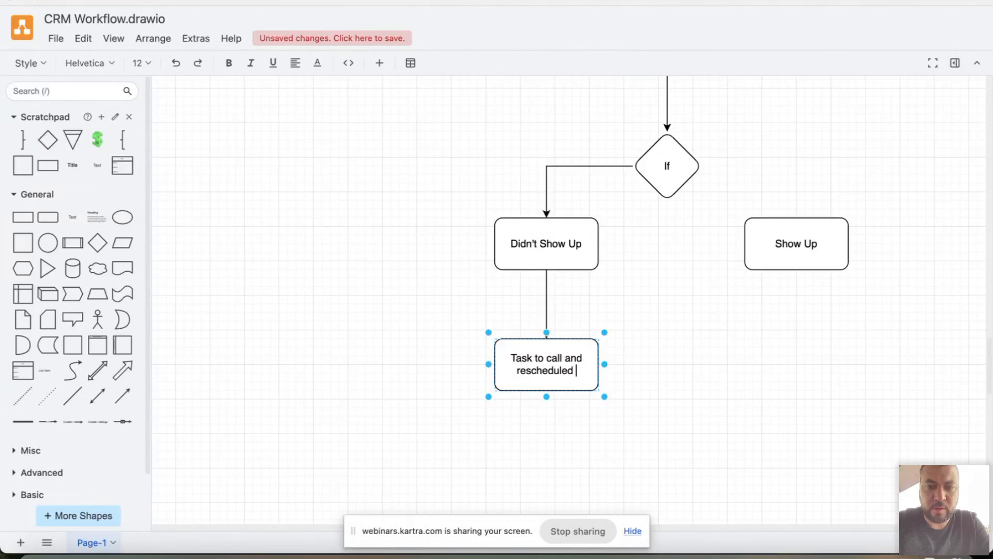
pyautogui.press('BackSpace')
pyautogui.write('e')
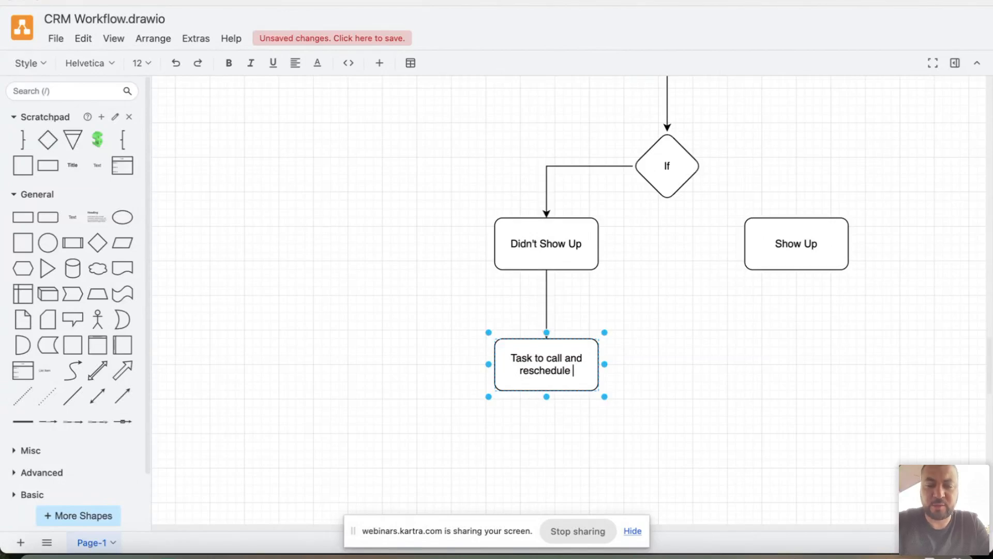
pyautogui.click(678, 376)
# Move the Task to call and reschedule box to the lower left of Didn't Show Up and align a duplicate to its right
pyautogui.moveTo(543, 366); pyautogui.dragTo(440, 358)
pyautogui.press('super+v')
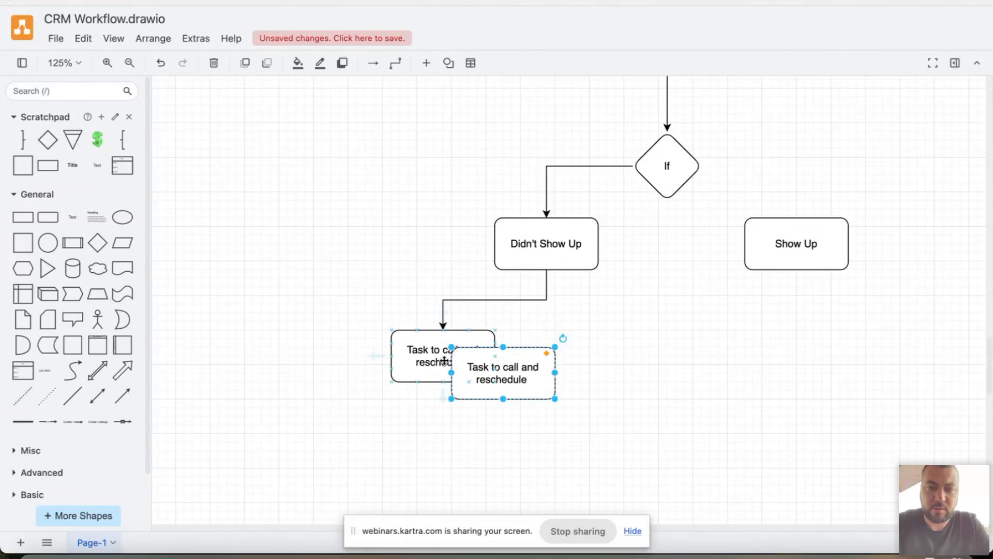
pyautogui.moveTo(521, 387); pyautogui.dragTo(590, 370)
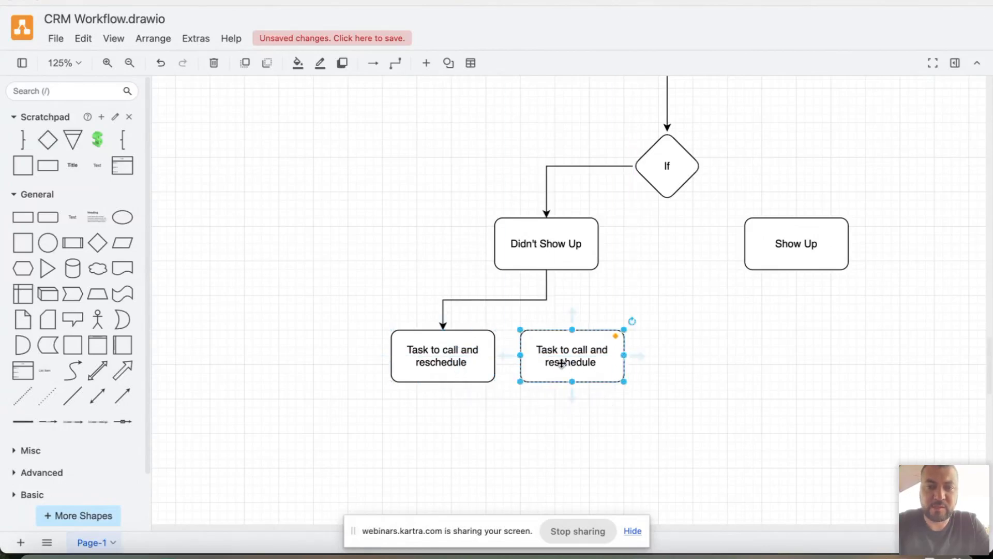
# Label the duplicated reschedule box "Send What'sApp Message"
pyautogui.doubleClick(561, 362)
pyautogui.write("What's")
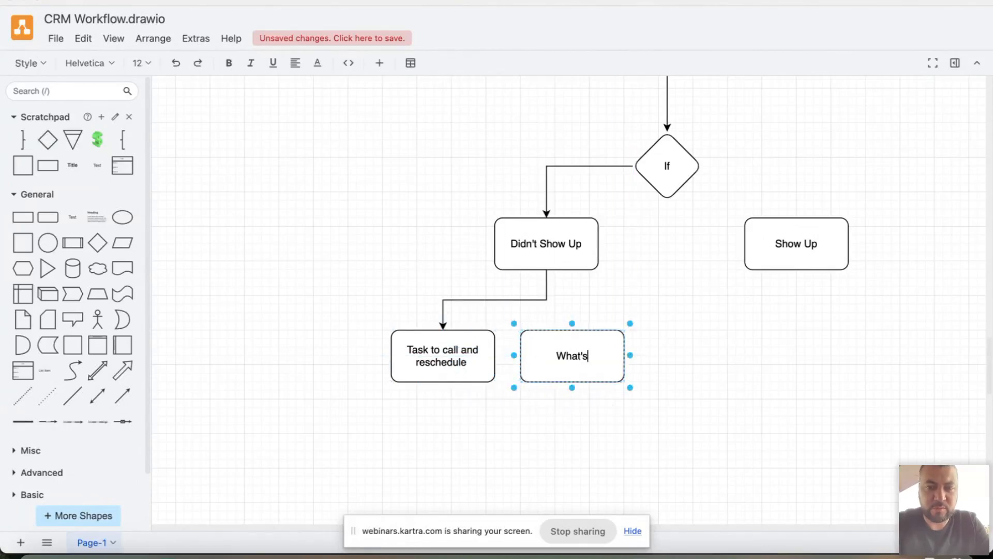
pyautogui.press('super+a')
pyautogui.write('Send ')
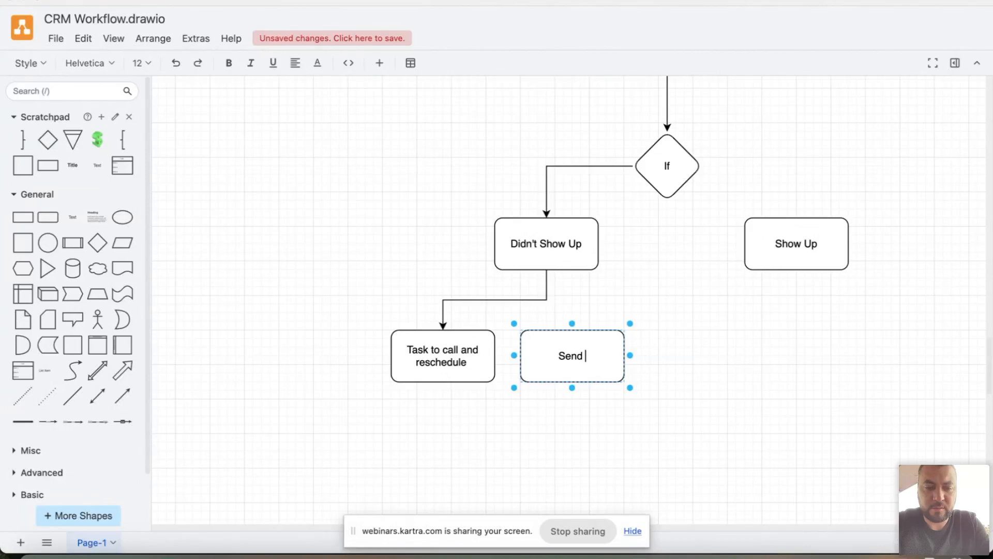
pyautogui.write("What's")
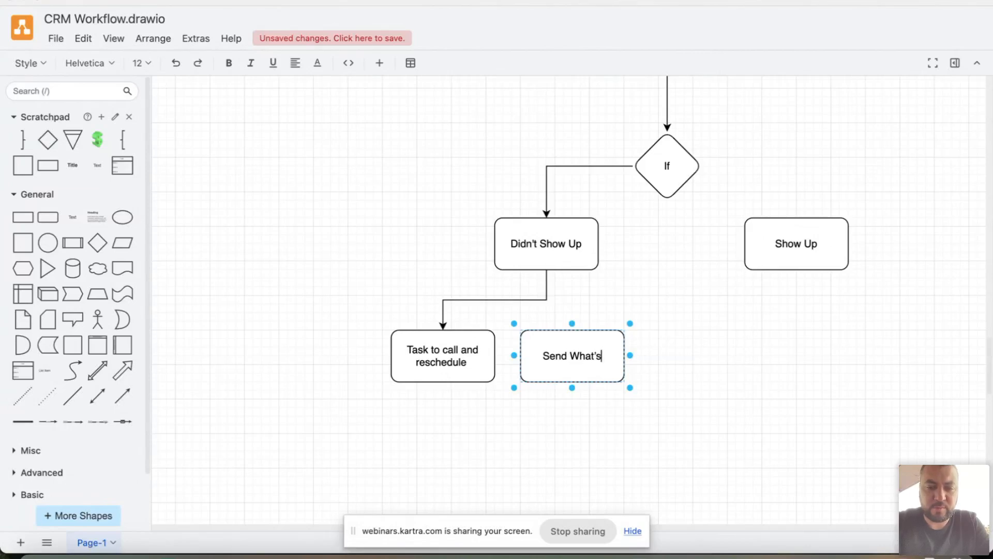
pyautogui.write('App Message')
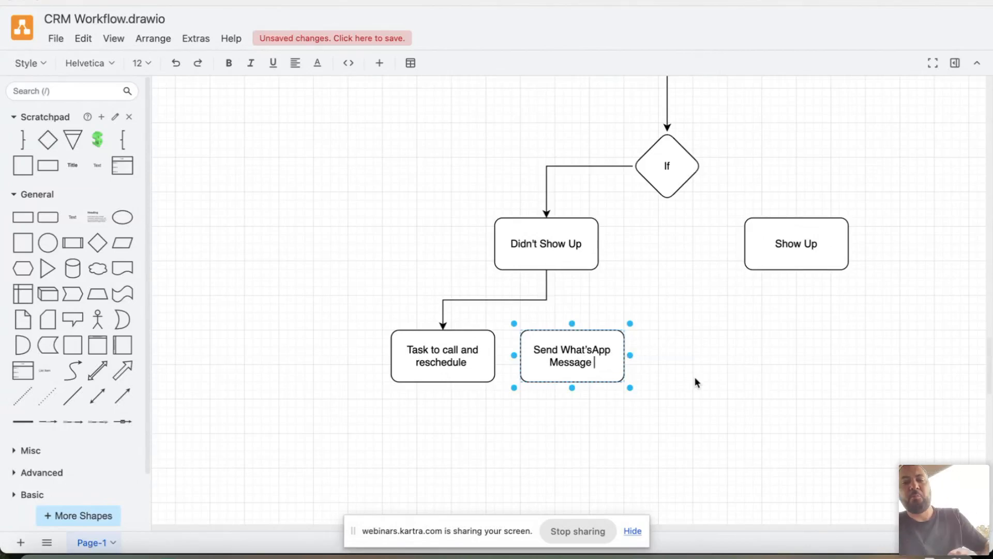
# Connect Didn't Show Up to the Send What'sApp Message box and shift Didn't Show Up left, roughly centred above its two follow-up boxes
pyautogui.press('BackSpace')
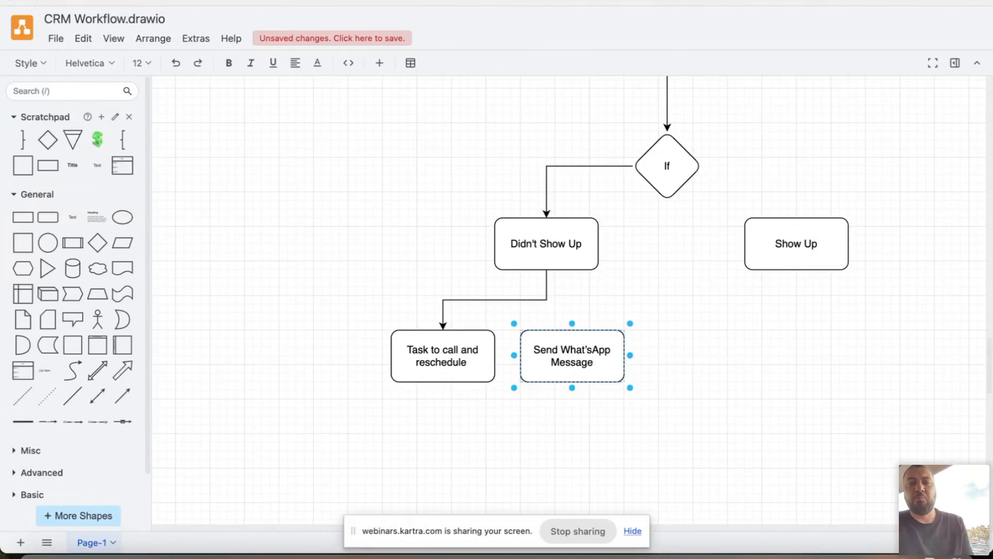
pyautogui.click(730, 388)
pyautogui.click(547, 246)
pyautogui.moveTo(547, 289)
pyautogui.moveTo(547, 288); pyautogui.dragTo(566, 349)
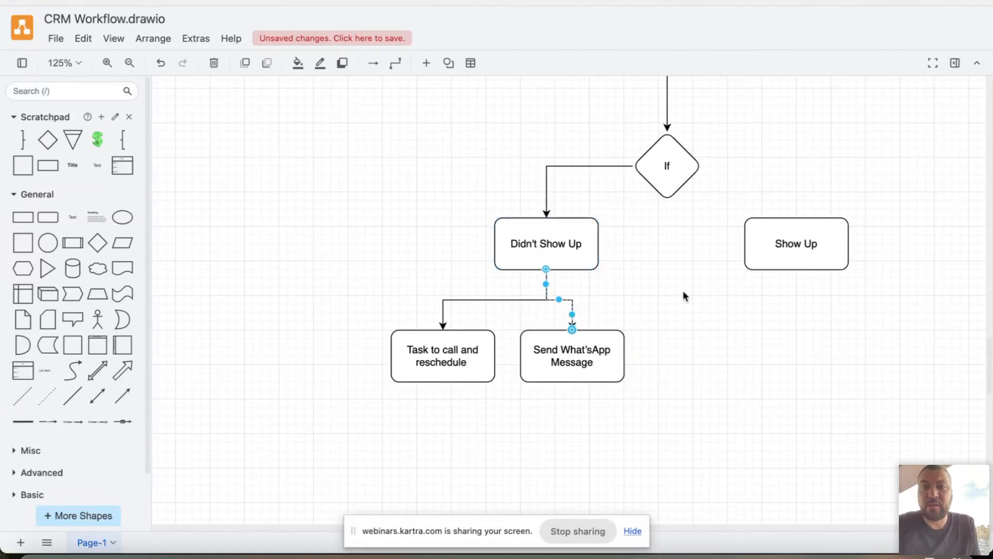
pyautogui.click(680, 291)
pyautogui.moveTo(539, 242); pyautogui.dragTo(505, 241)
pyautogui.click(501, 420)
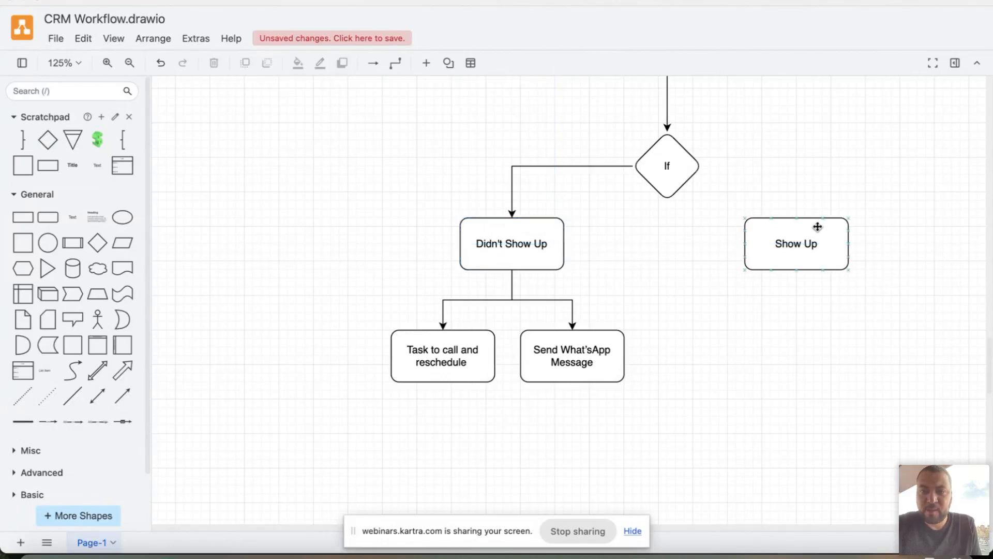
# Connect the right side of the lower If diamond to the Show Up box
pyautogui.click(677, 173)
pyautogui.moveTo(718, 167)
pyautogui.moveTo(720, 168); pyautogui.dragTo(769, 263)
pyautogui.click(791, 312)
# Duplicate the Didn't Show Up box, place the copy directly below Show Up and label it "Send treatment"
pyautogui.hscroll(5, 792, 313)
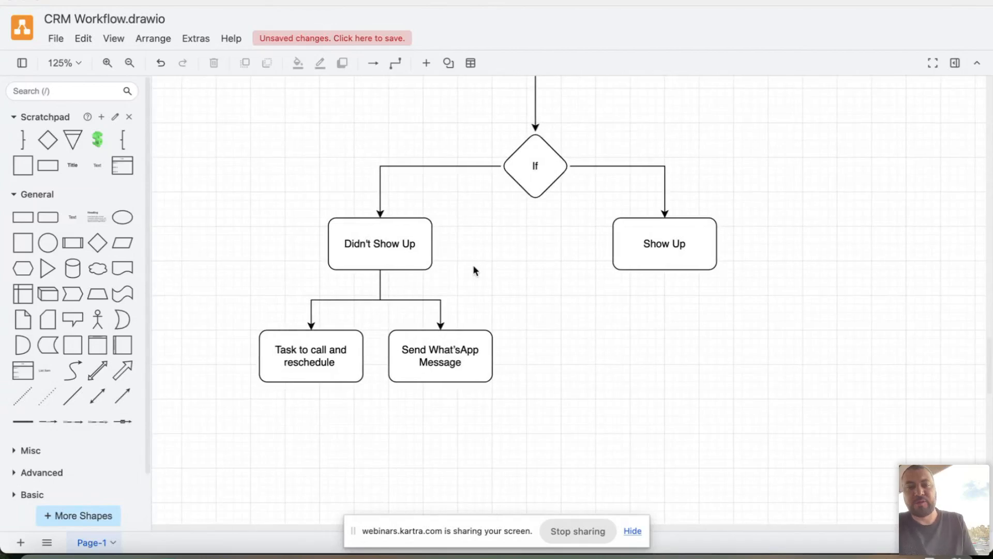
pyautogui.click(371, 258)
pyautogui.press('super+c')
pyautogui.press('super+v')
pyautogui.moveTo(421, 275); pyautogui.dragTo(660, 356)
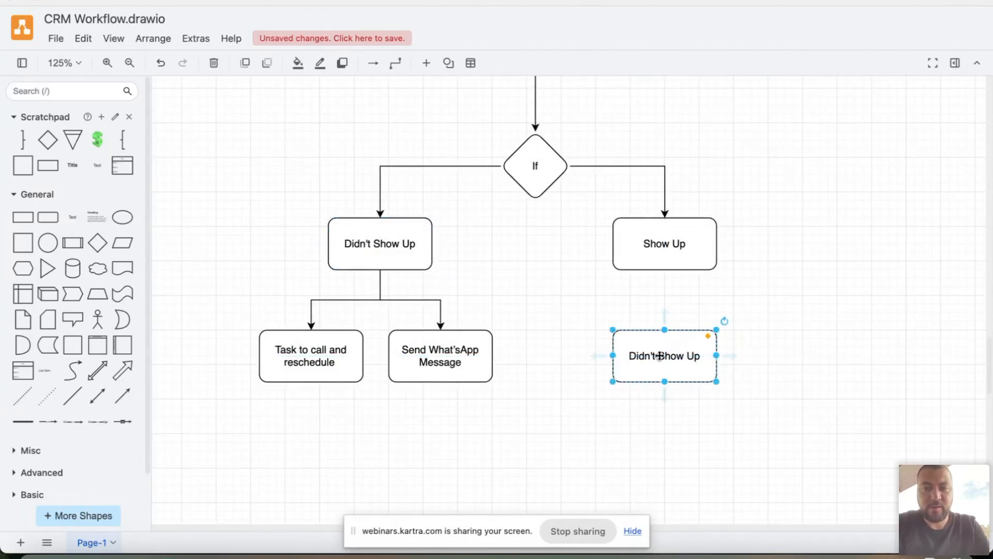
pyautogui.doubleClick(660, 356)
pyautogui.write('Send treatment')
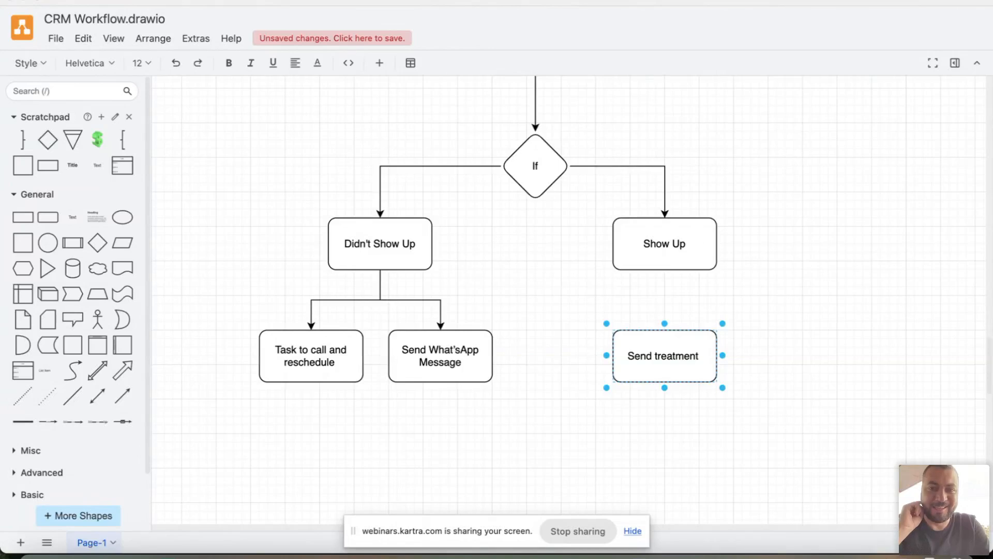
# Connect the Show Up box to the Send treatment box below it
pyautogui.click(675, 234)
pyautogui.moveTo(665, 290)
pyautogui.moveTo(665, 291); pyautogui.dragTo(661, 336)
pyautogui.click(839, 359)
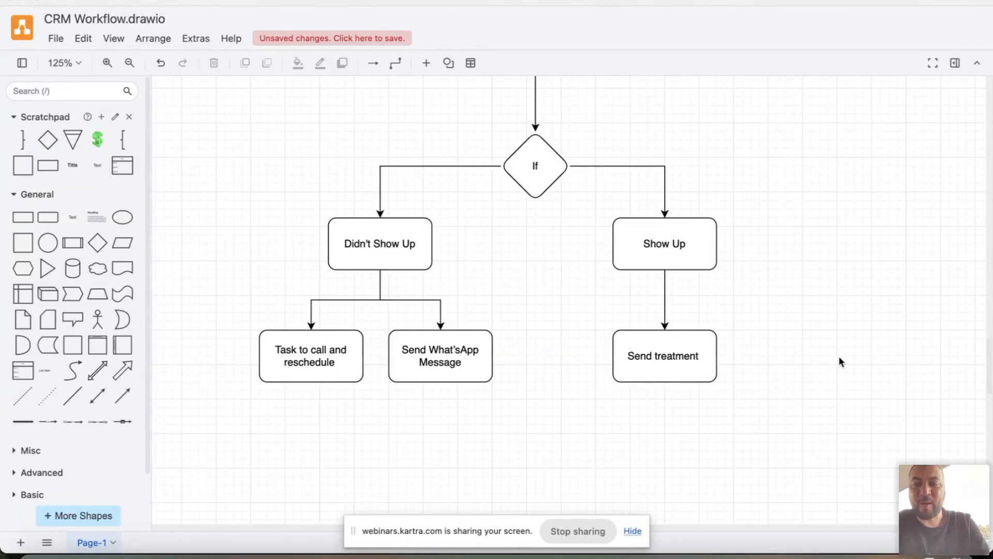
# Extend the Send treatment box's label to "Send treatment plan"
pyautogui.doubleClick(692, 354)
pyautogui.click(701, 356)
pyautogui.write('plan')
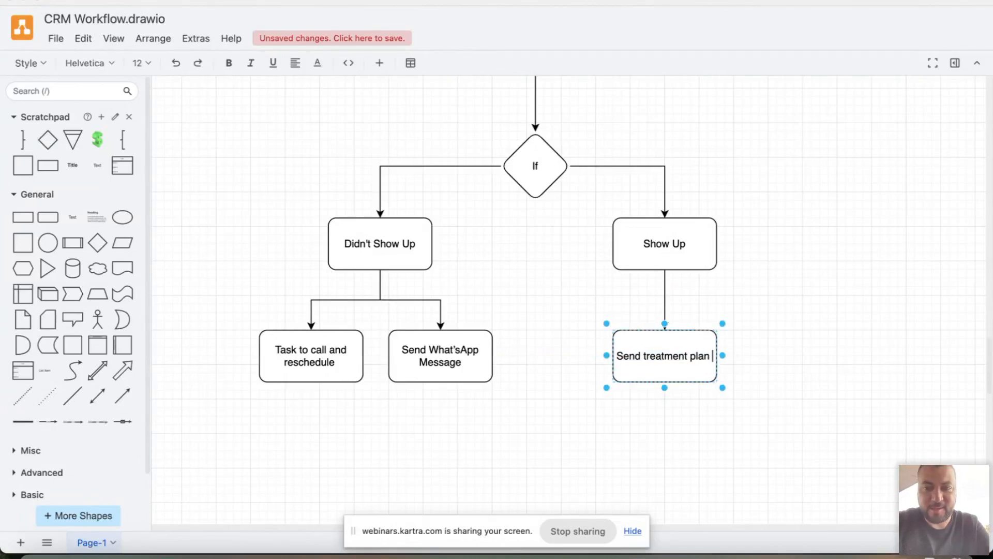
pyautogui.click(802, 401)
pyautogui.click(803, 402)
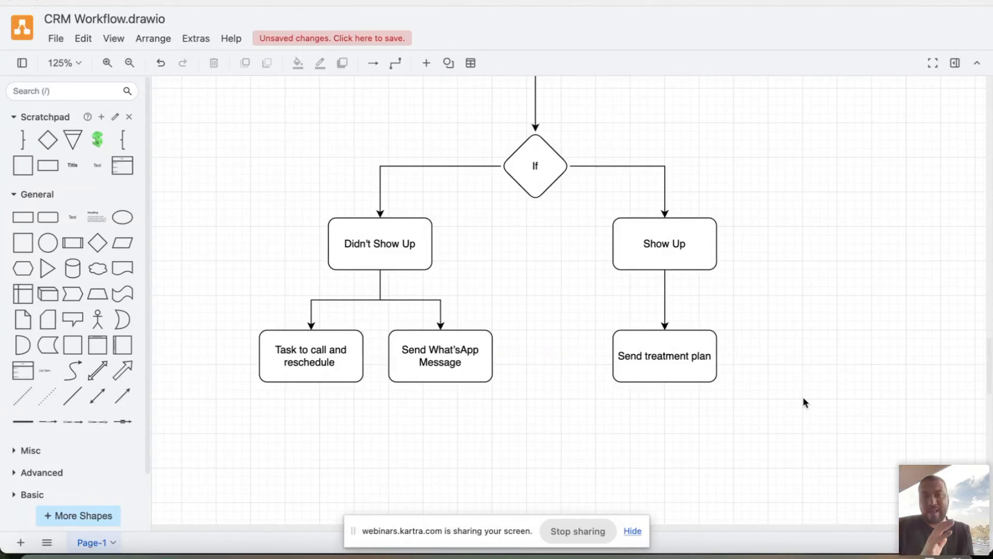
pyautogui.scroll(-5, 802, 396)
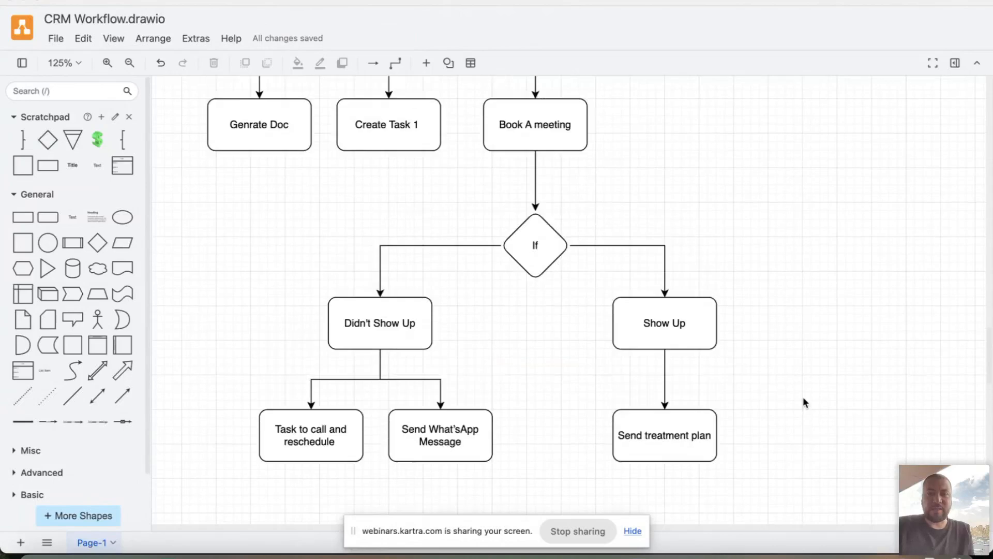
pyautogui.scroll(4, 747, 371)
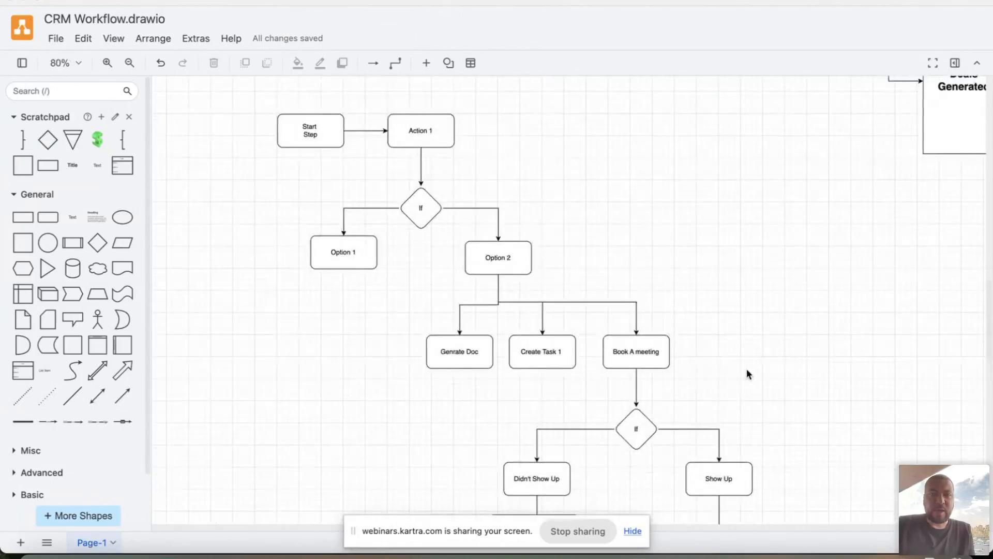
pyautogui.scroll(-4, 553, 308)
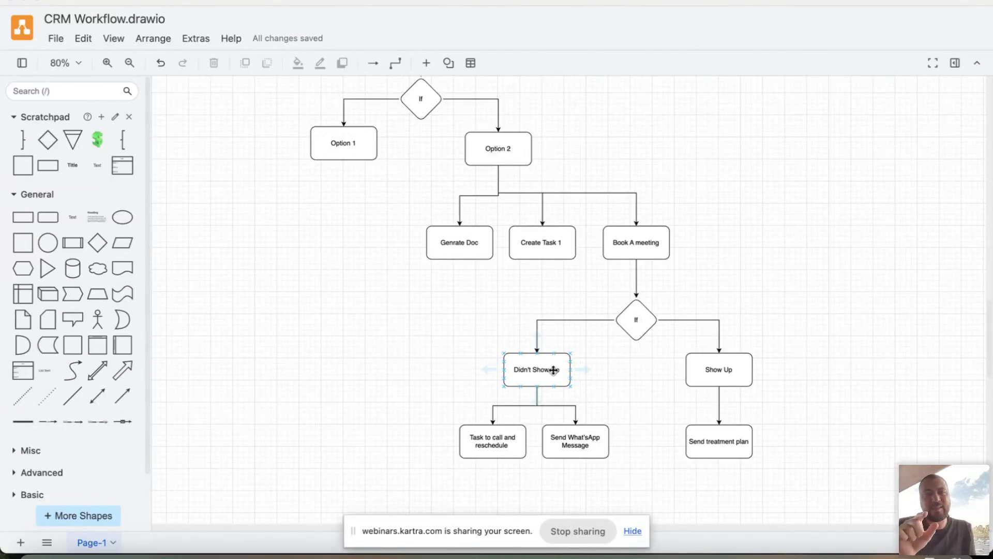
pyautogui.click(629, 474)
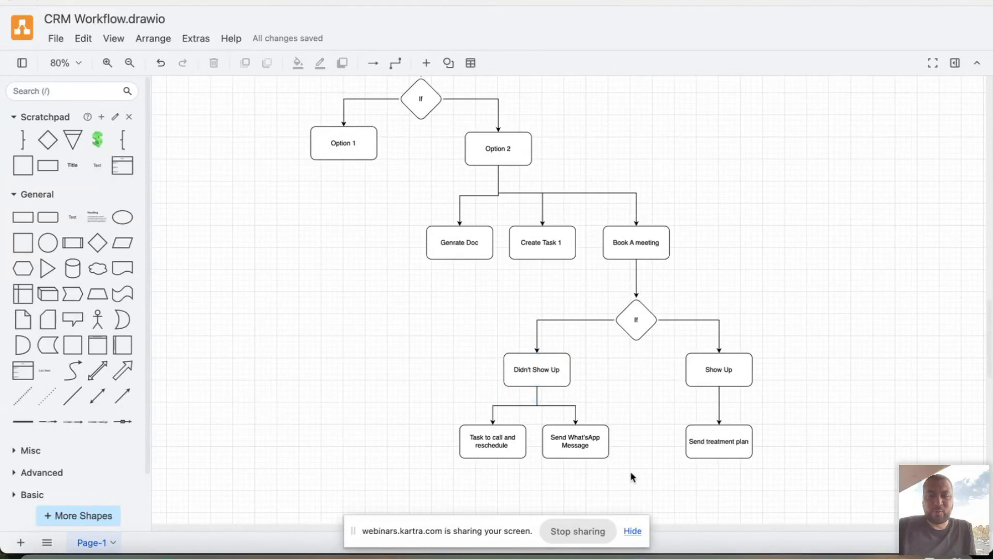
# Switch to the Keynote presentation and show its Workflow automation slide
pyautogui.click(518, 557)
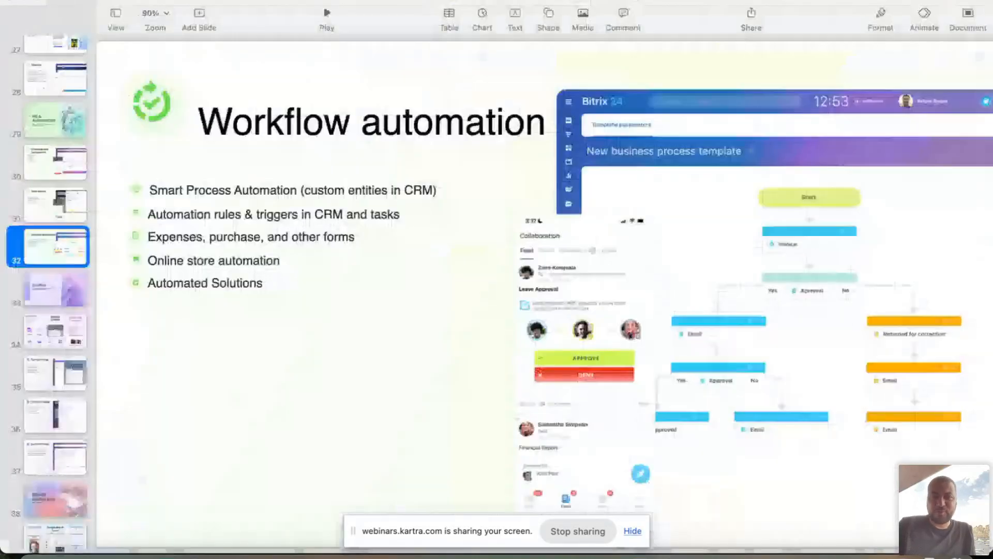
pyautogui.click(378, 195)
pyautogui.doubleClick(378, 195)
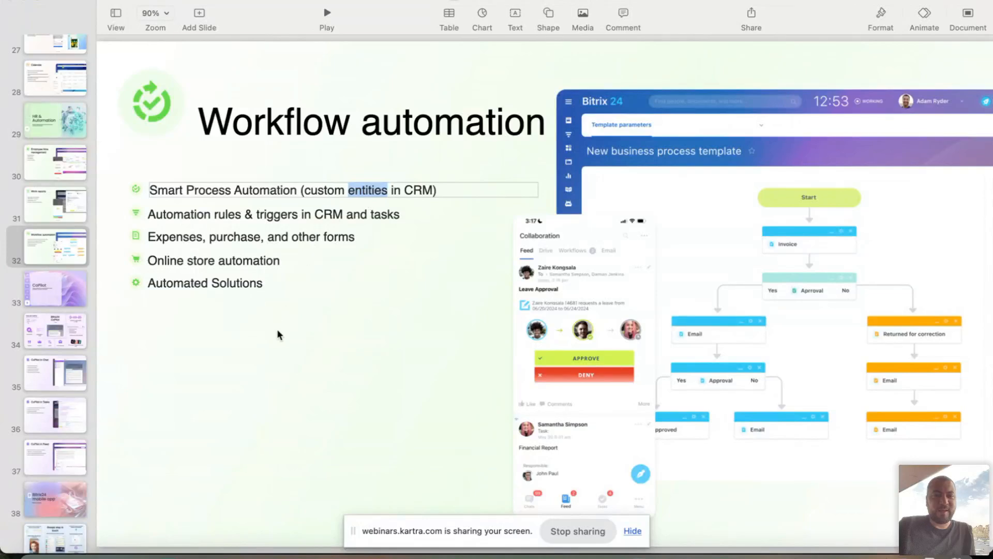
pyautogui.click(278, 331)
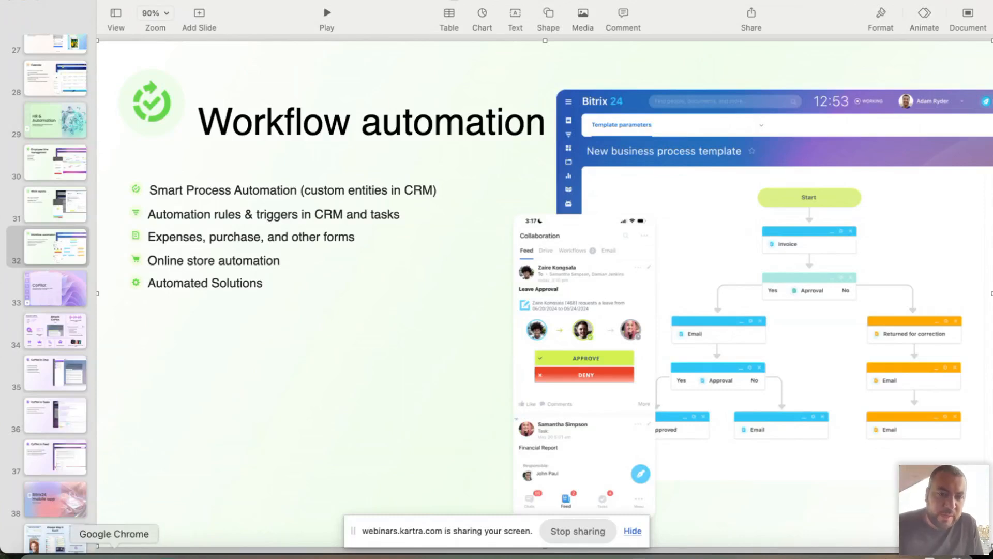
# Switch to the Kartra live broadcast page in Google Chrome and open the webinar chat to check its messages
pyautogui.click(115, 555)
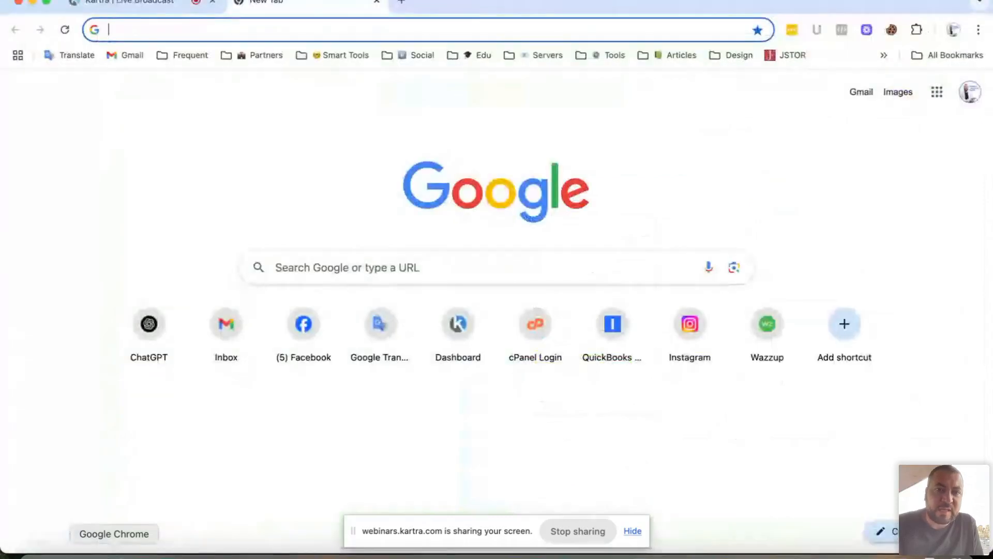
pyautogui.hotkey('ctrl', 'Down')
pyautogui.click(653, 135)
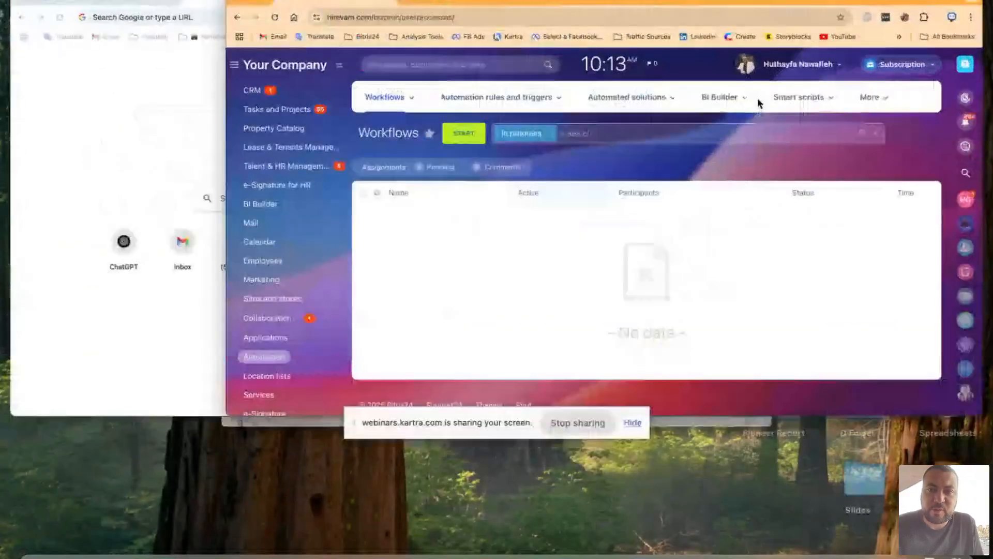
pyautogui.click(448, 138)
pyautogui.hotkey('ctrl', 'Down')
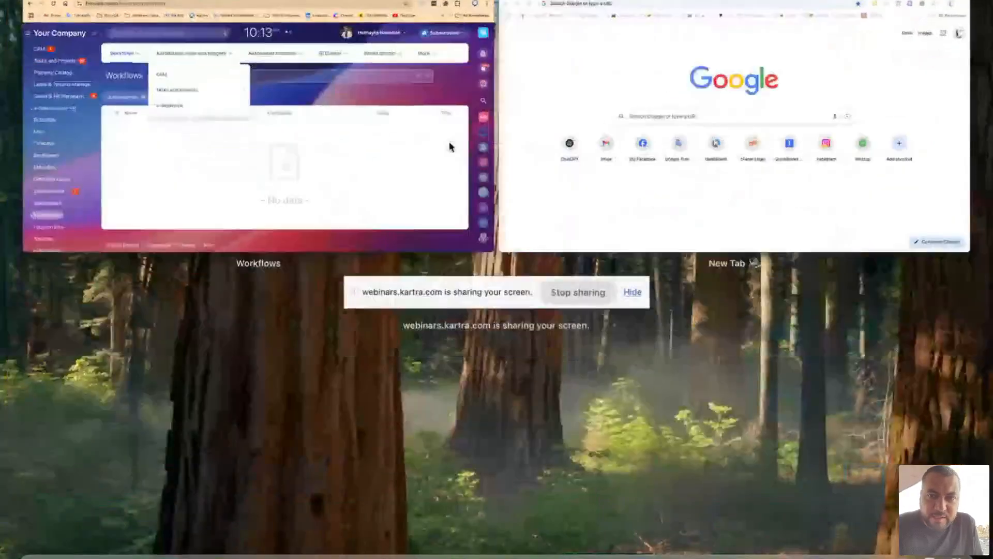
pyautogui.click(793, 62)
pyautogui.click(136, 2)
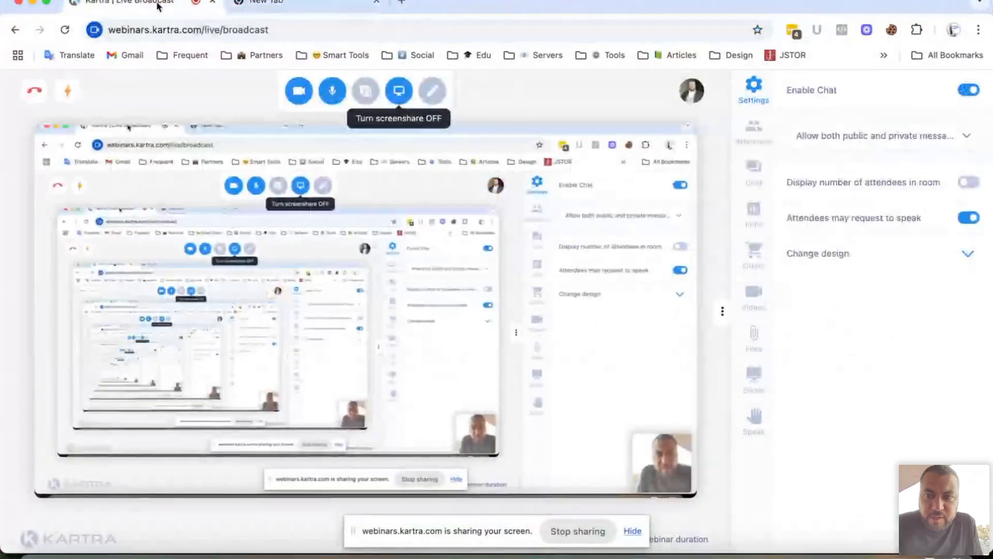
pyautogui.click(754, 170)
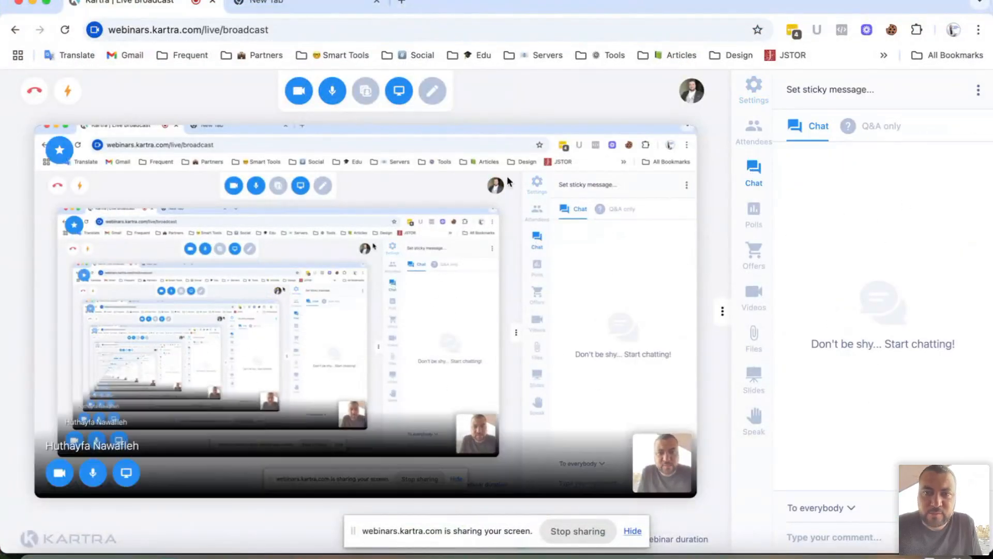
# Switch to the Bitrix24 "Your Company" browser window that has the Workflows page open
pyautogui.click(287, 6)
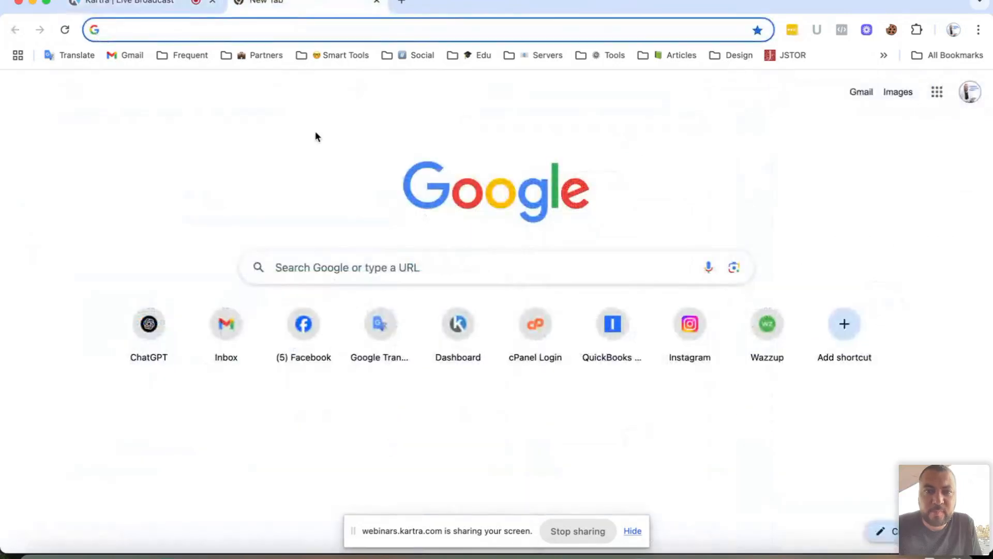
pyautogui.hotkey('ctrl', 'Up')
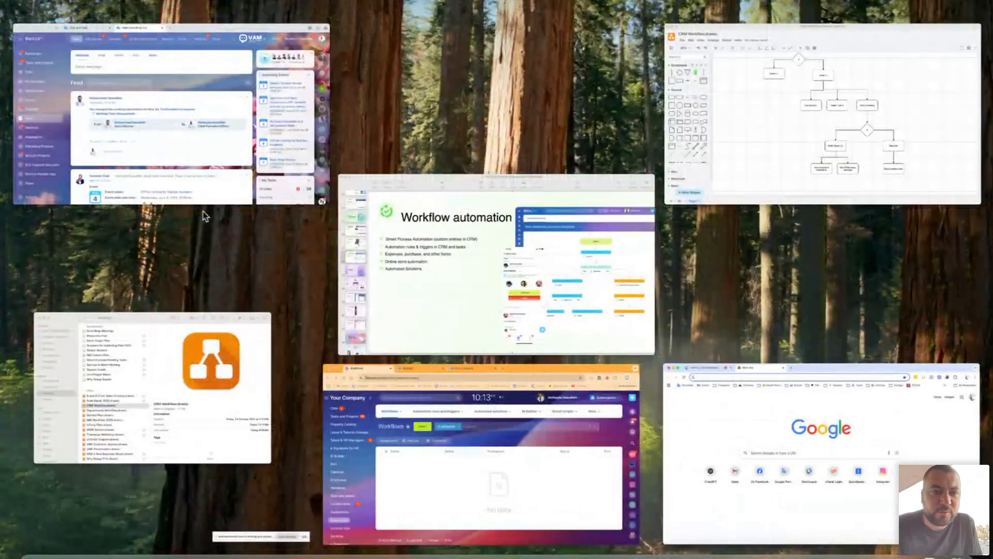
pyautogui.click(232, 134)
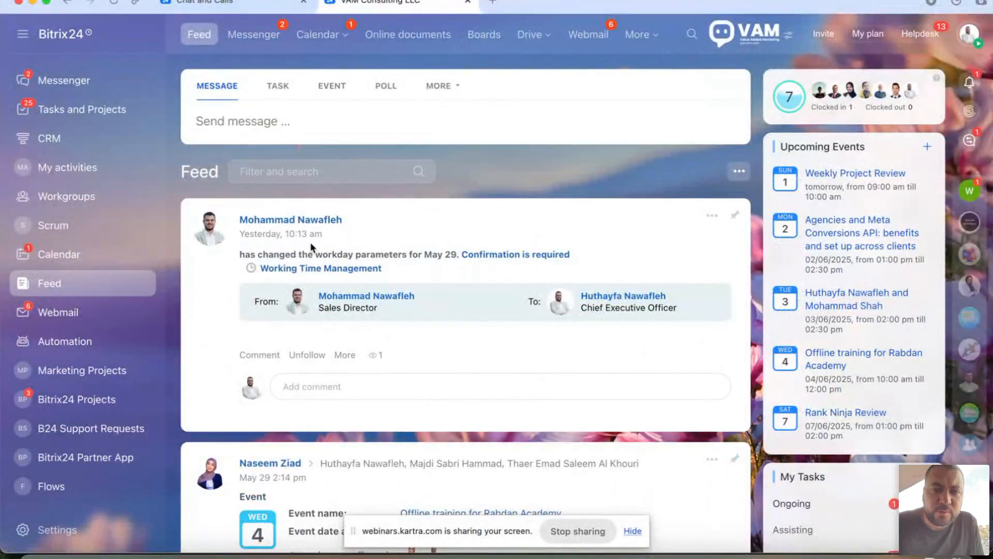
pyautogui.hotkey('ctrl', 'Up')
pyautogui.click(427, 420)
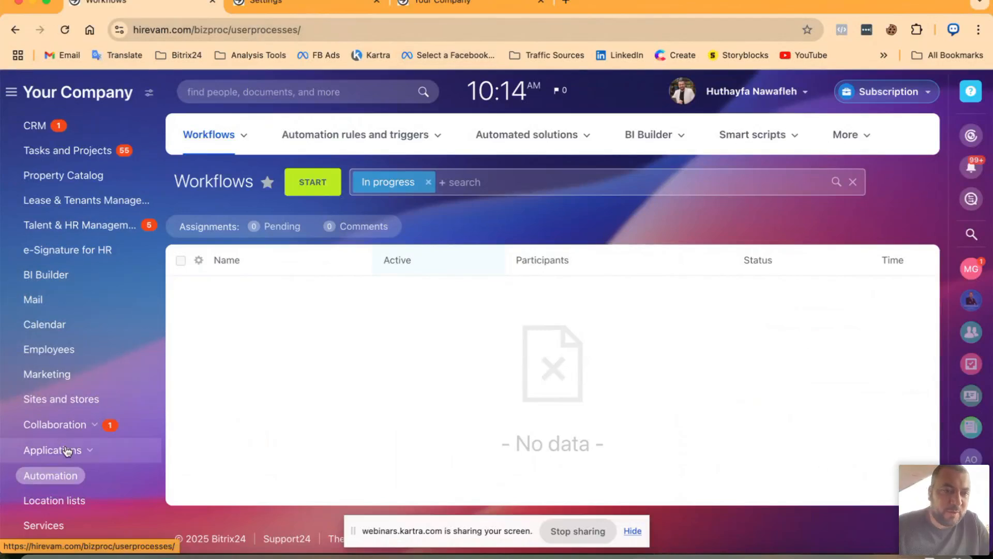
# Search the portal for "work" to look over the workflow-related entries, and clear the search
pyautogui.scroll(-3, 44, 461)
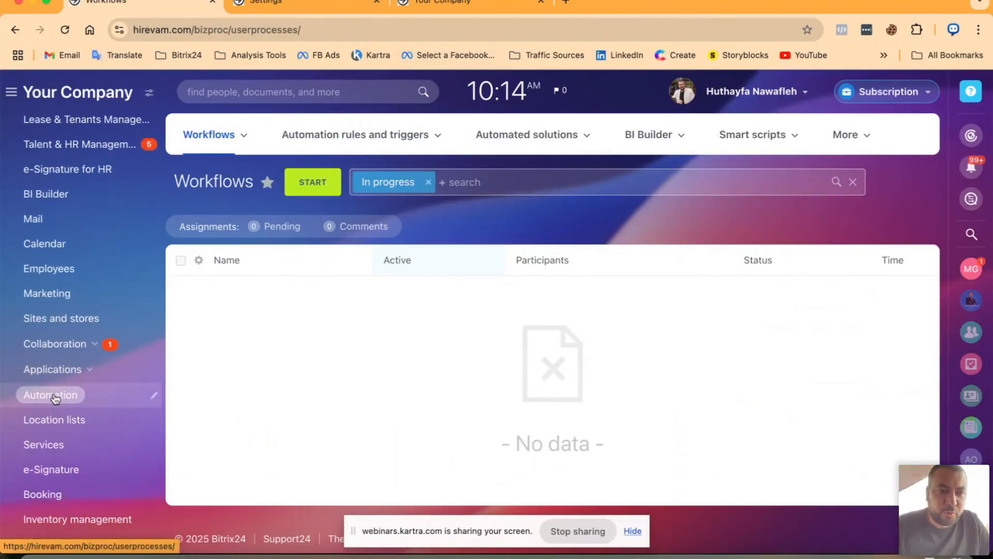
pyautogui.scroll(2, 51, 398)
pyautogui.click(253, 90)
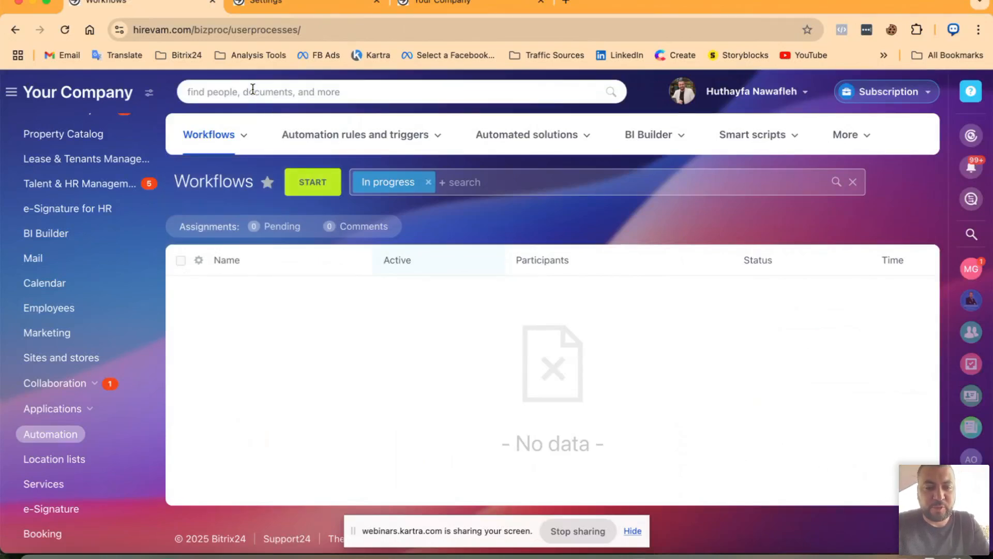
pyautogui.write('work')
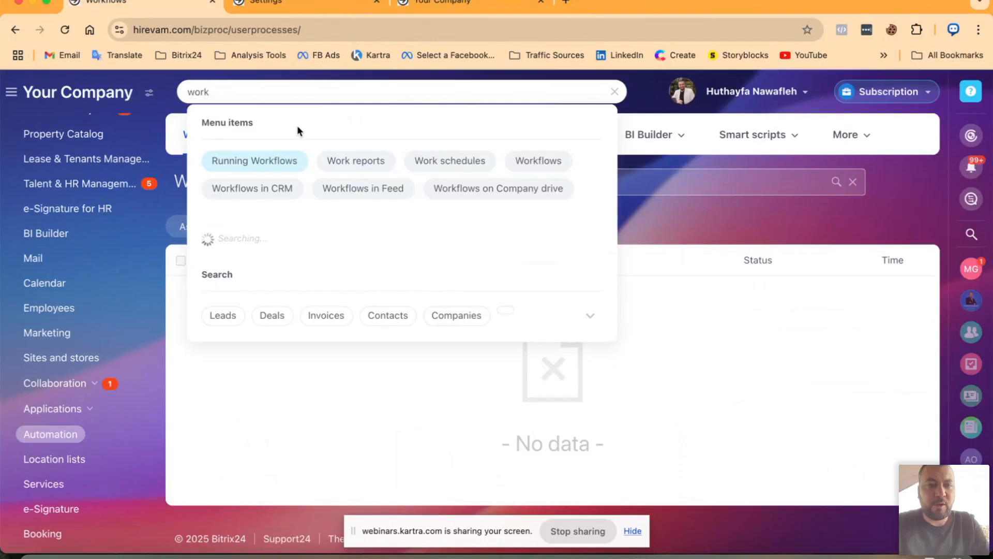
pyautogui.click(681, 226)
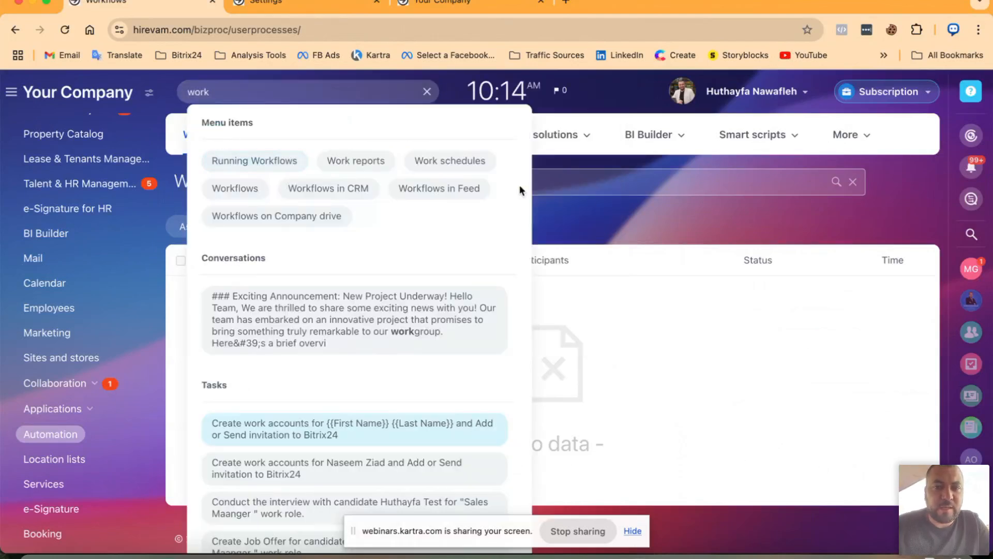
pyautogui.click(602, 221)
pyautogui.click(427, 92)
pyautogui.click(226, 129)
pyautogui.click(566, 227)
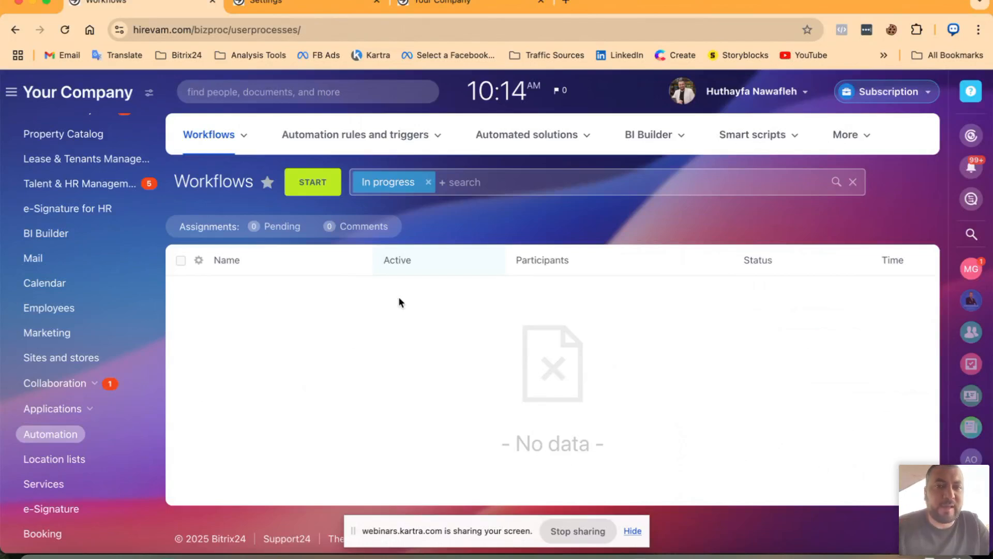
# Look over the CRM, Tasks and projects, and e-Signature entries under Automation rules and triggers
pyautogui.click(368, 148)
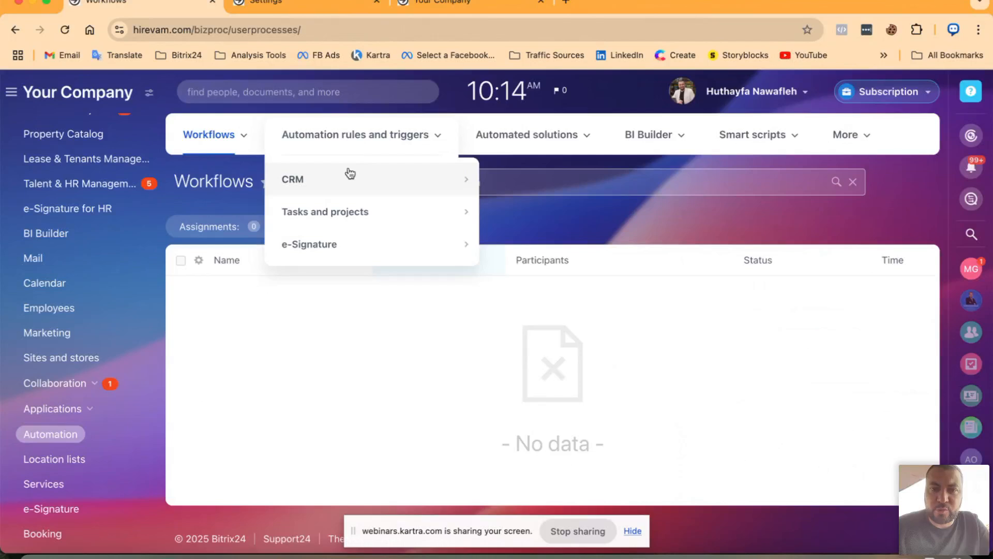
pyautogui.moveTo(350, 174)
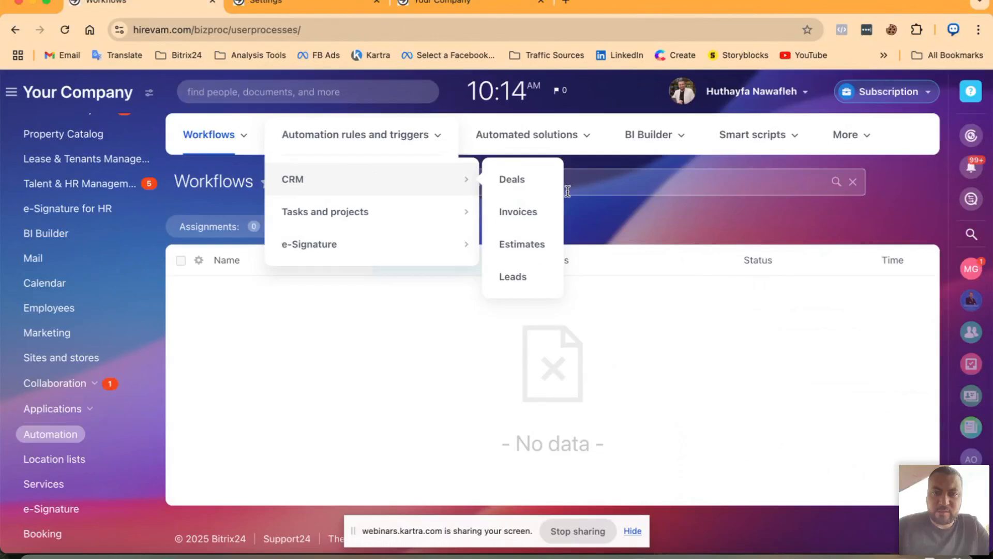
pyautogui.moveTo(398, 215)
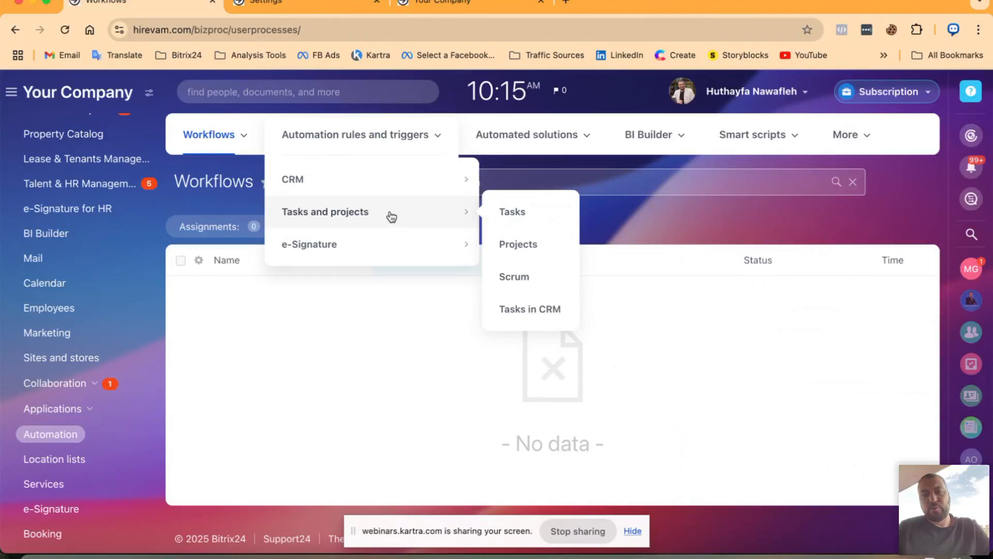
pyautogui.moveTo(397, 249)
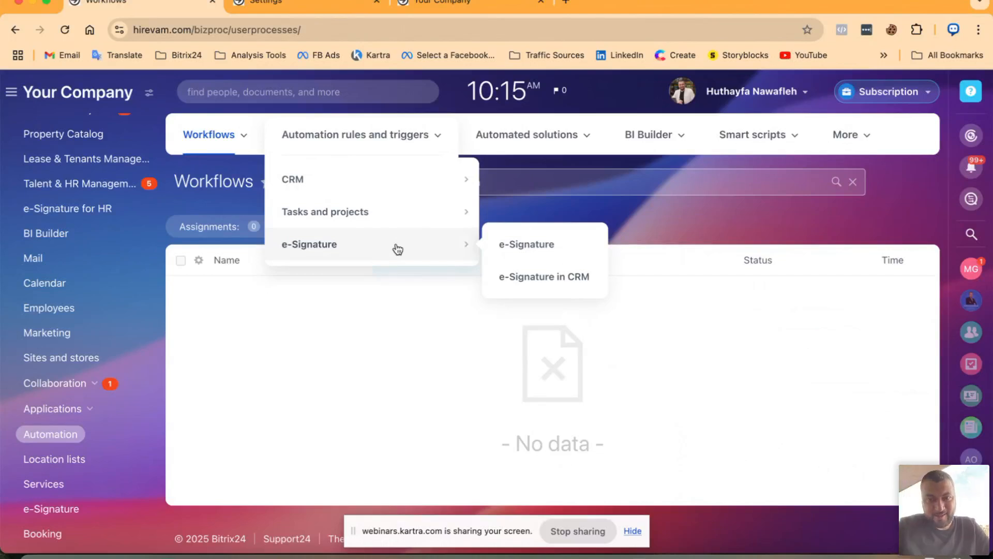
# Look over the Property Catalog and Talent & HR Management automated solutions, and switch to the CRM Workflow diagram in draw.io
pyautogui.click(548, 136)
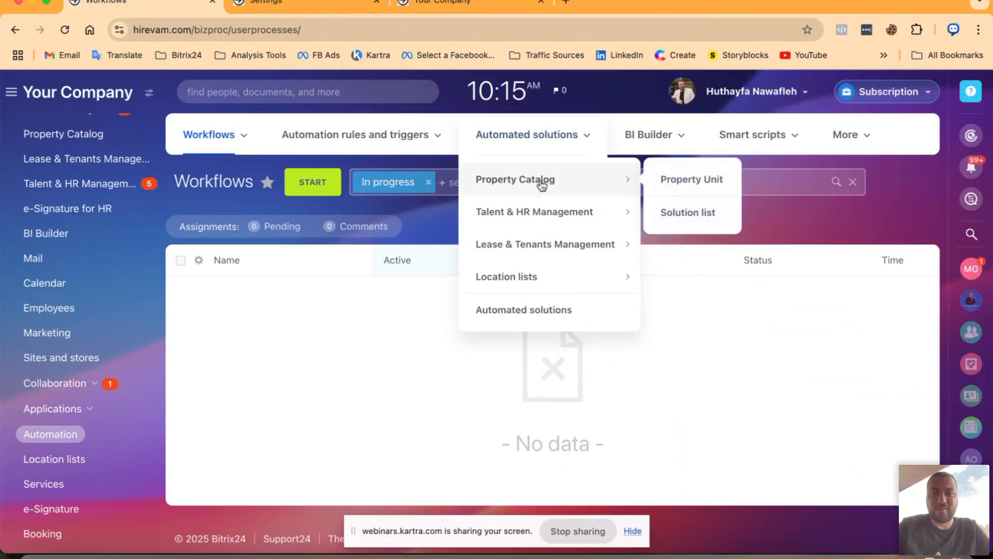
pyautogui.moveTo(528, 214)
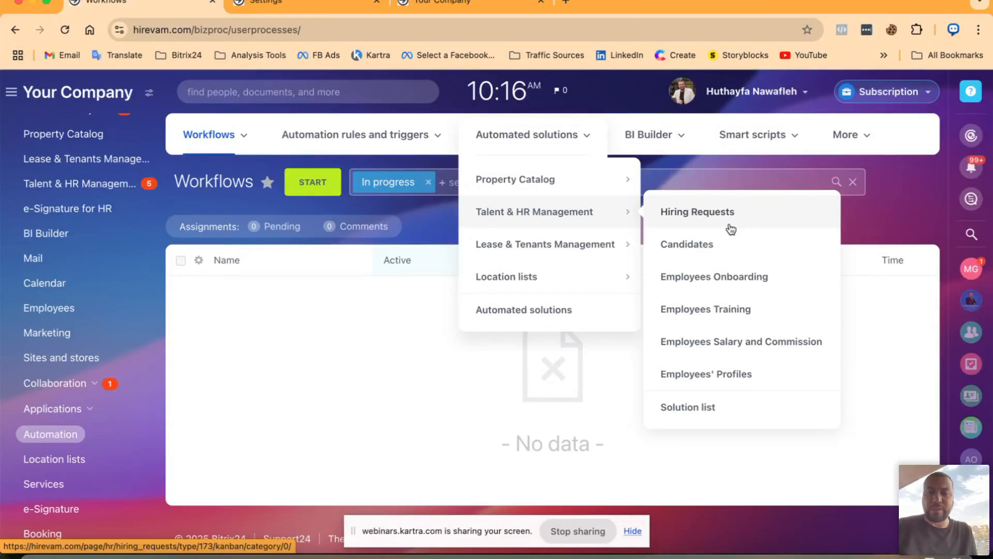
pyautogui.click(721, 556)
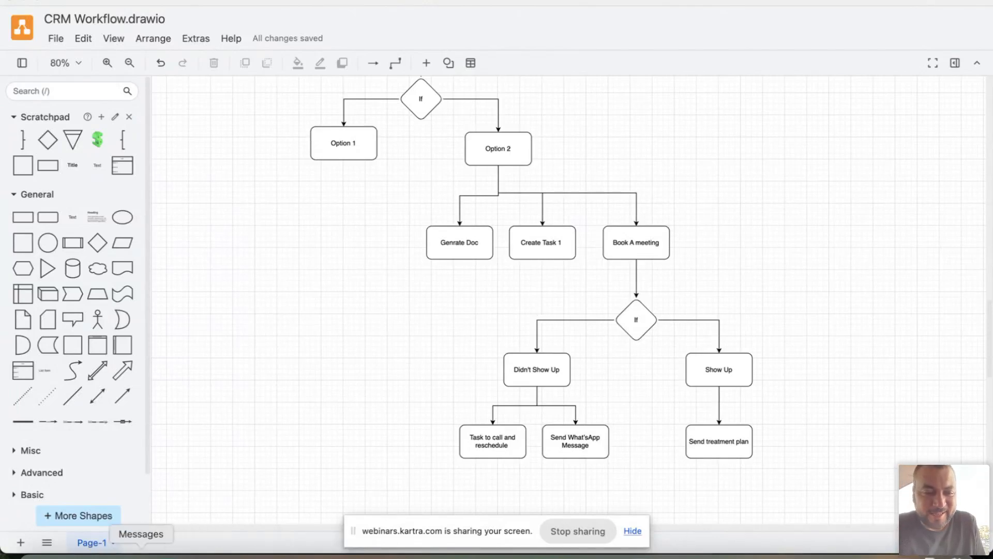
# Switch back to the Bitrix24 Workflows page in Google Chrome and examine the automated solutions' sub-entries and the BI Builder workflow reports
pyautogui.click(114, 553)
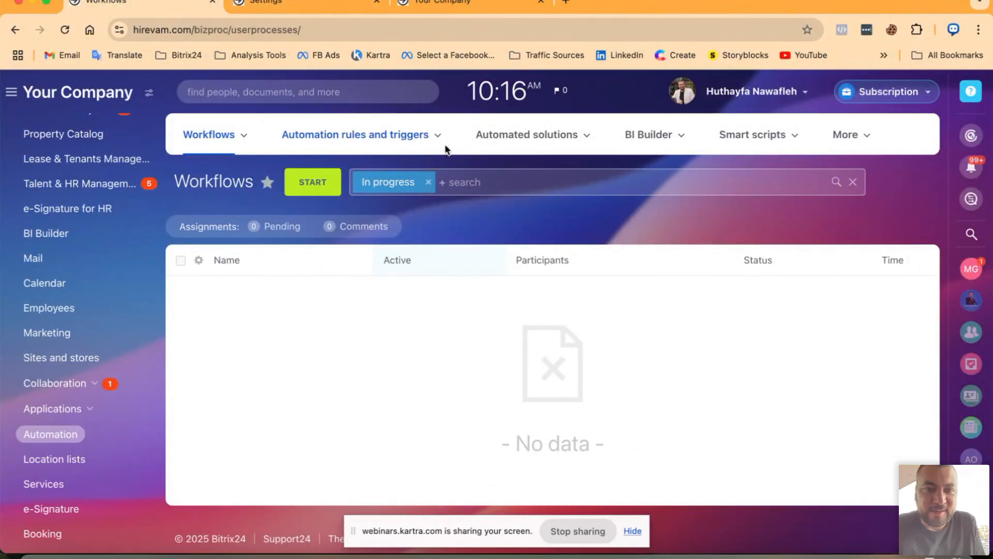
pyautogui.moveTo(546, 151)
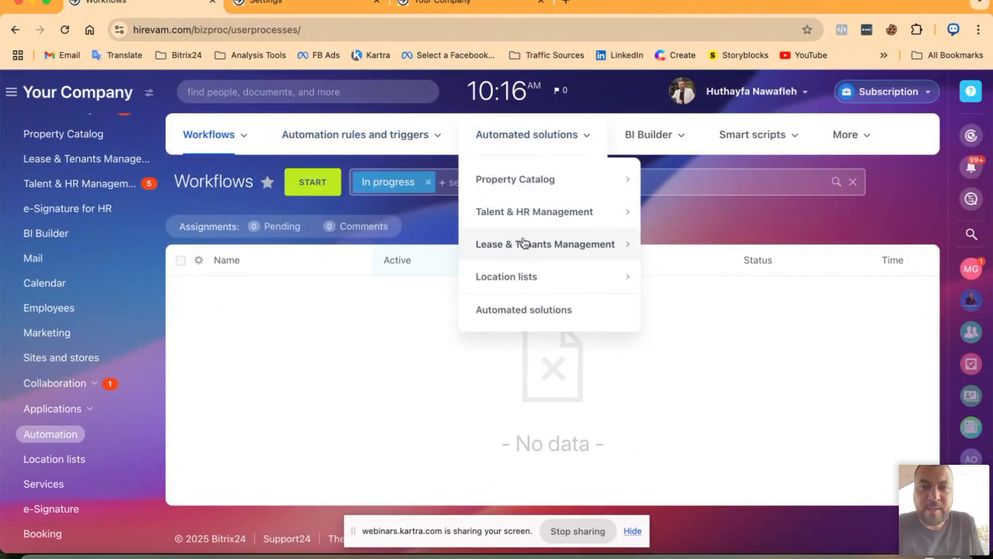
pyautogui.moveTo(505, 276)
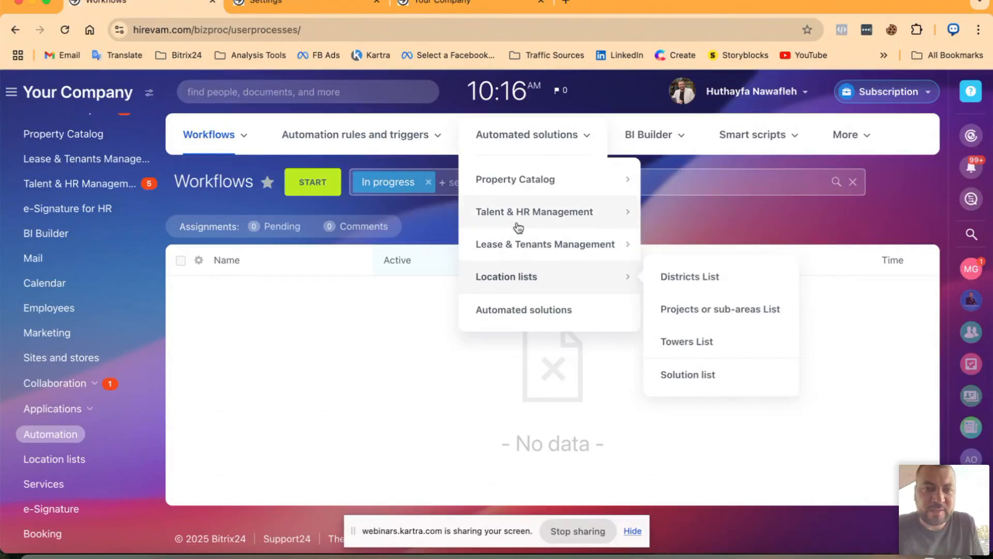
pyautogui.moveTo(519, 190)
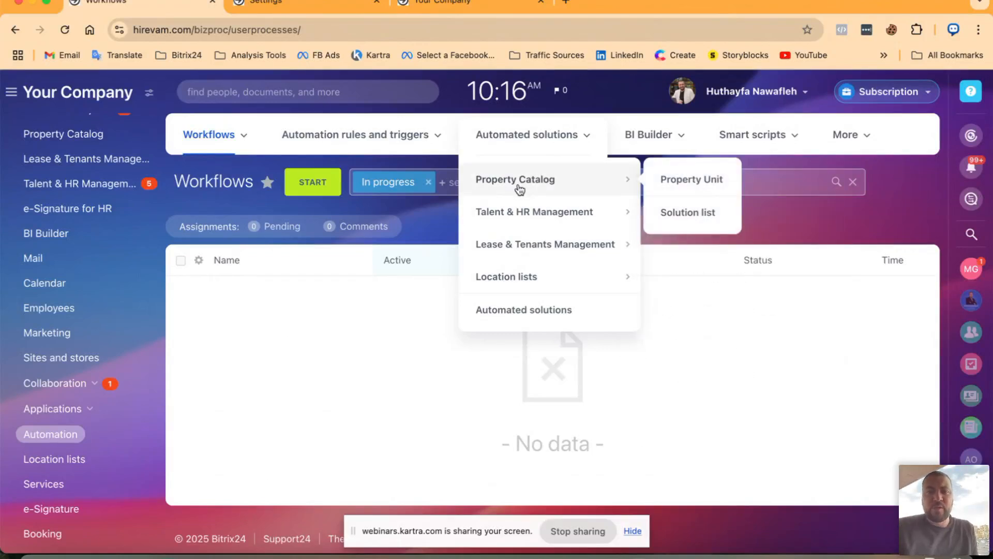
pyautogui.moveTo(526, 244)
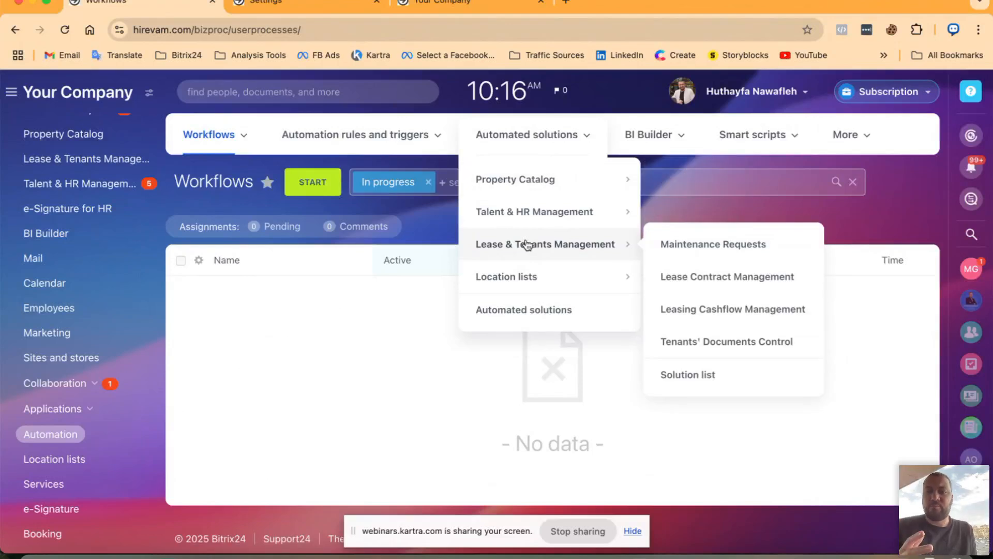
pyautogui.moveTo(632, 151)
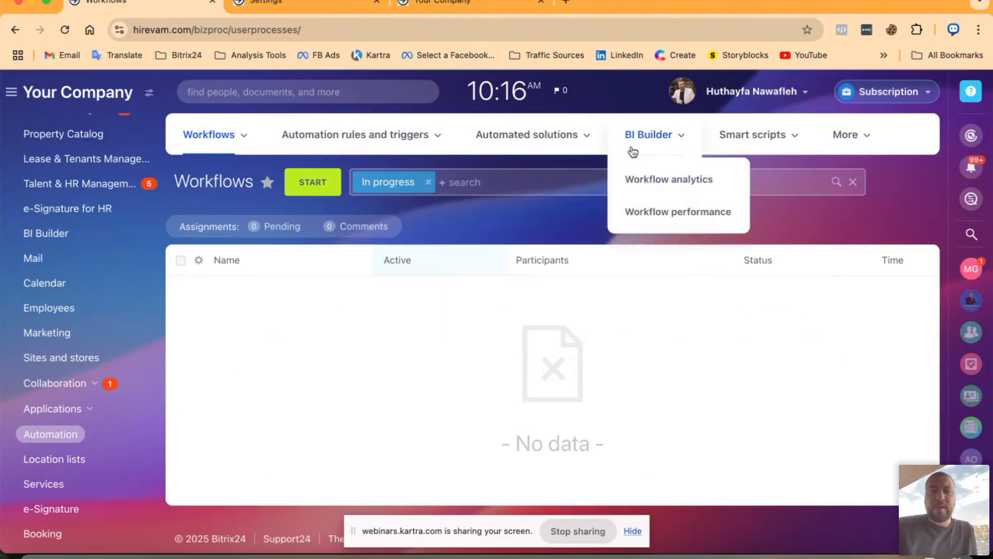
# Switch to the CRM Settings page and open Business Processes in the Automation settings to look over the workflow template sections
pyautogui.click(280, 4)
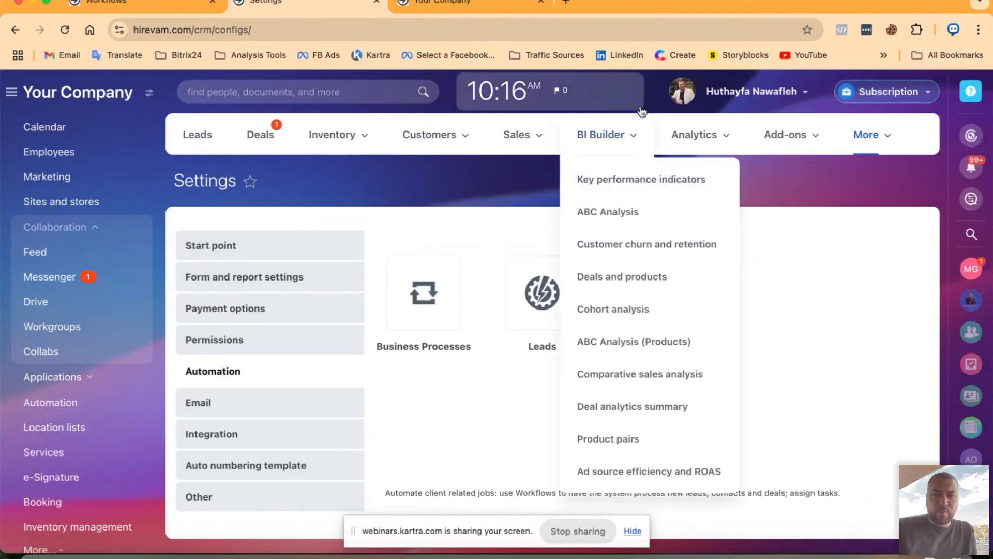
pyautogui.click(872, 135)
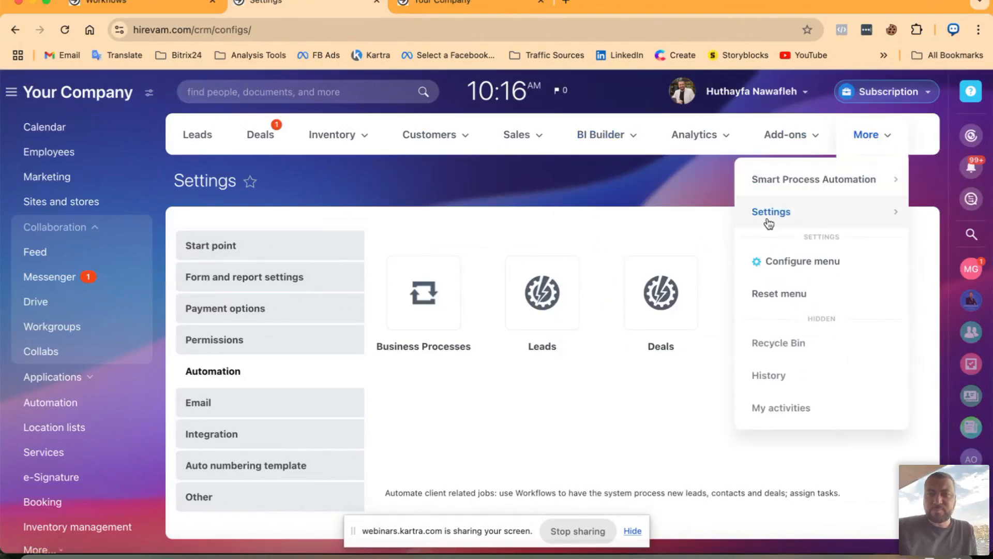
pyautogui.moveTo(769, 223)
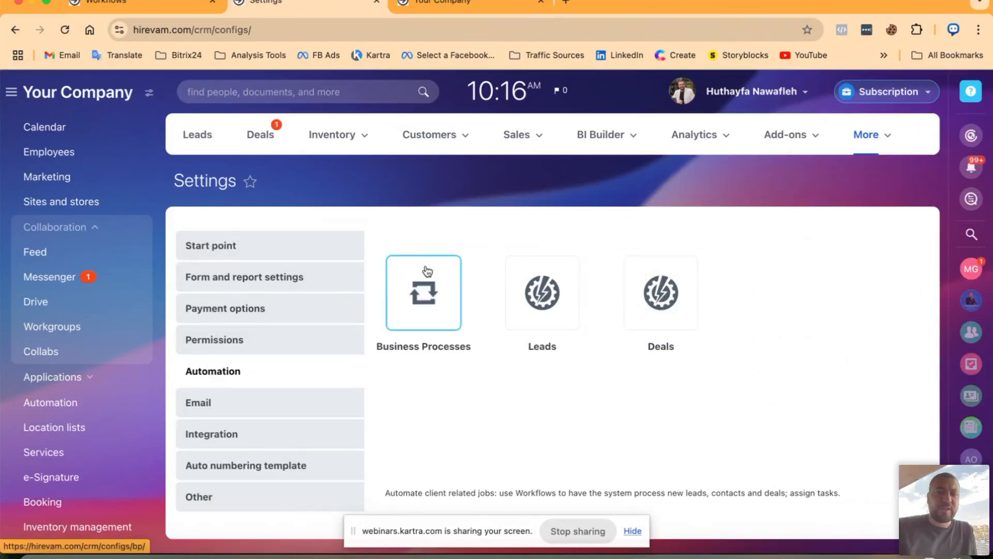
pyautogui.click(423, 300)
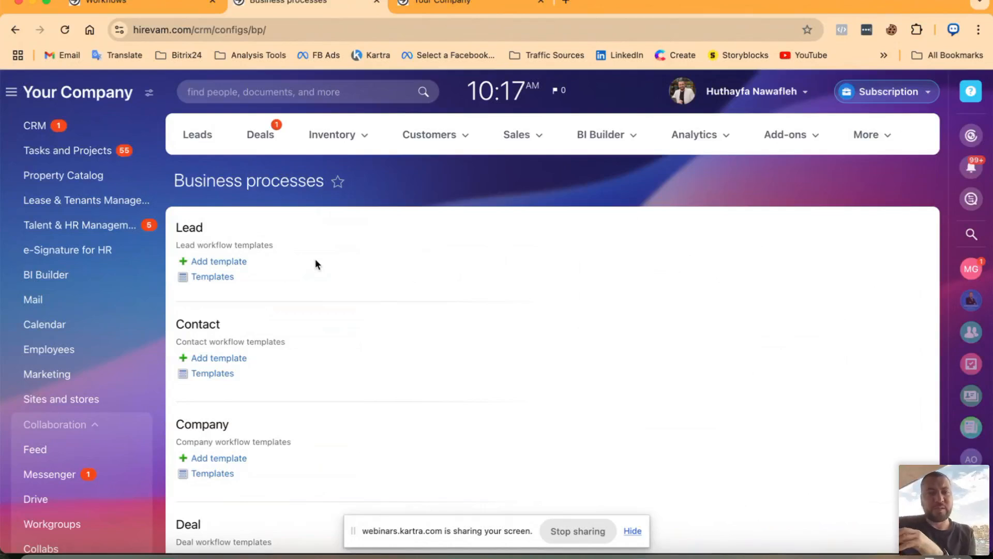
pyautogui.scroll(-7, 317, 265)
pyautogui.scroll(-2, 317, 264)
pyautogui.scroll(10, 317, 264)
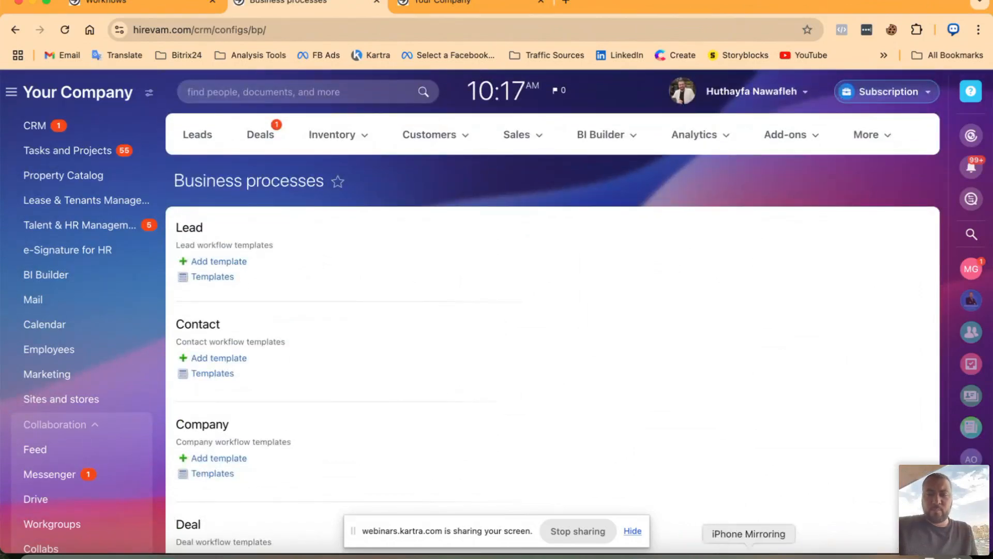
# Switch to draw.io to show the CRM Workflow flowchart
pyautogui.click(720, 550)
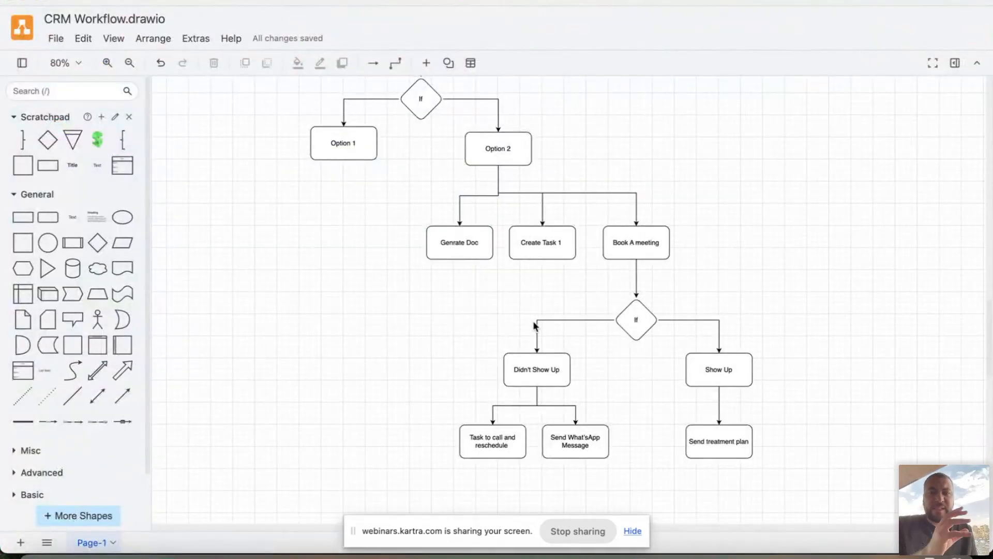